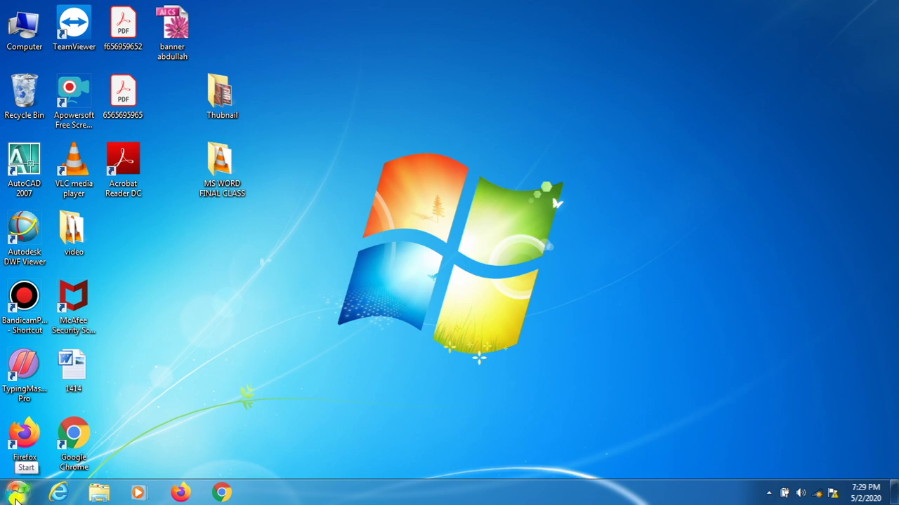
- Launch Microsoft Office Word 2007 from the Start menu's Microsoft Office program folder
left_click(16, 495)
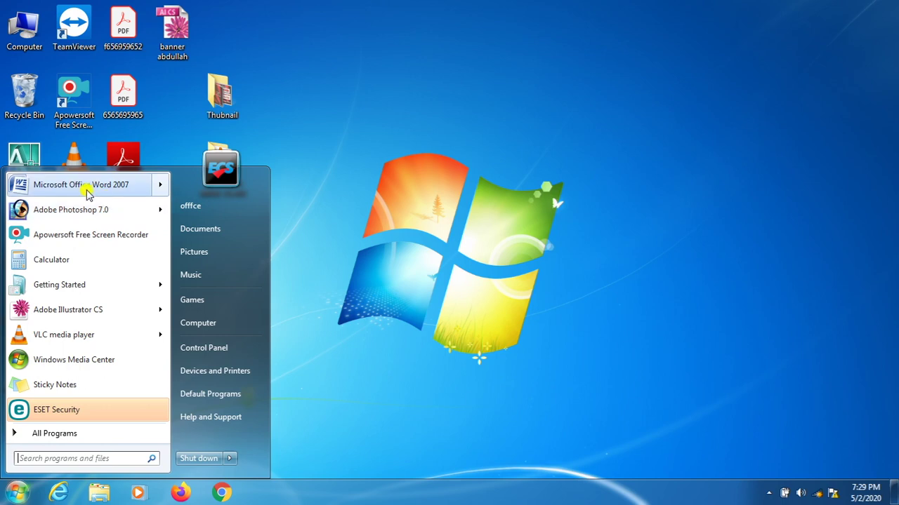
mouse_move(106, 195)
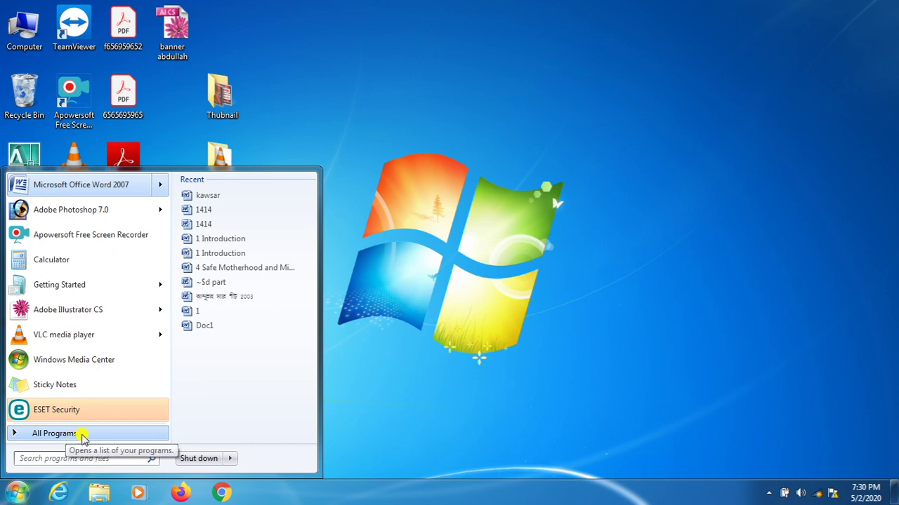
left_click(82, 437)
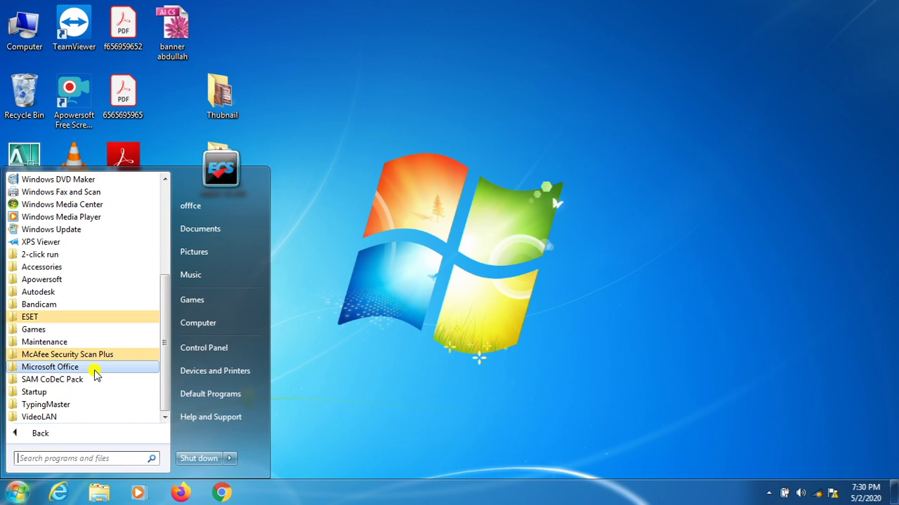
left_click(96, 372)
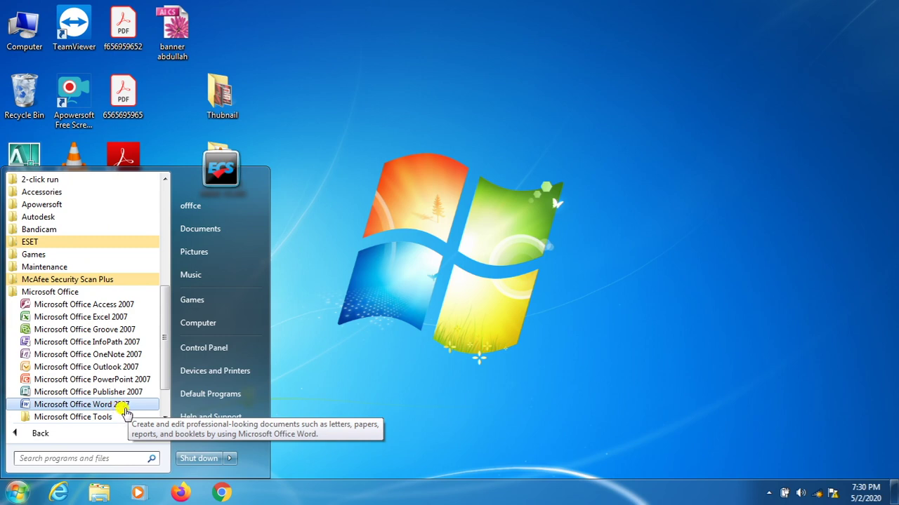
left_click(126, 412)
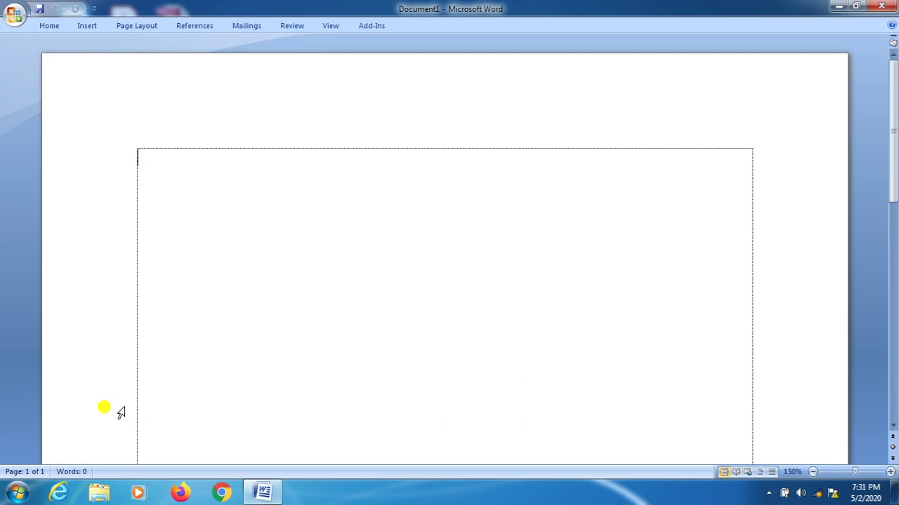
- Close the empty Document1 with Ctrl+W
key("ctrl+w")
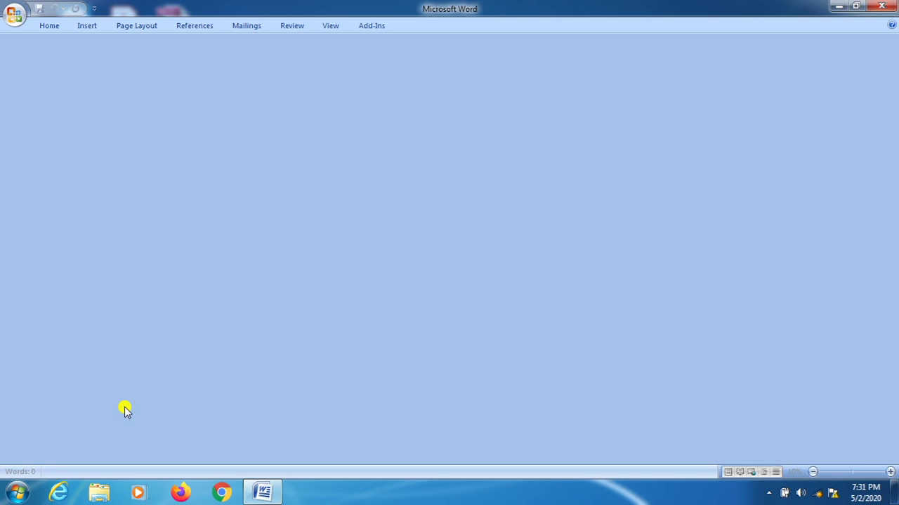
- Create a new document, close Document2, then create a fresh Document3
key("ctrl+n")
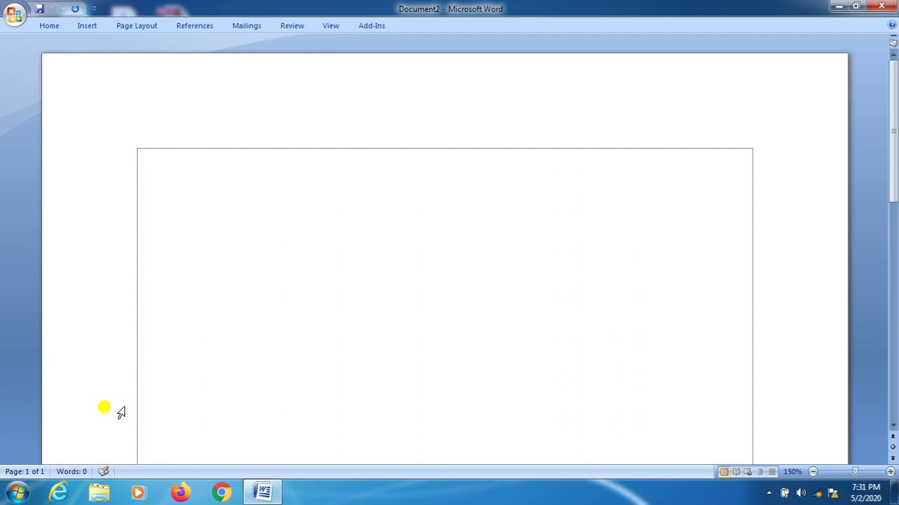
key("ctrl+w")
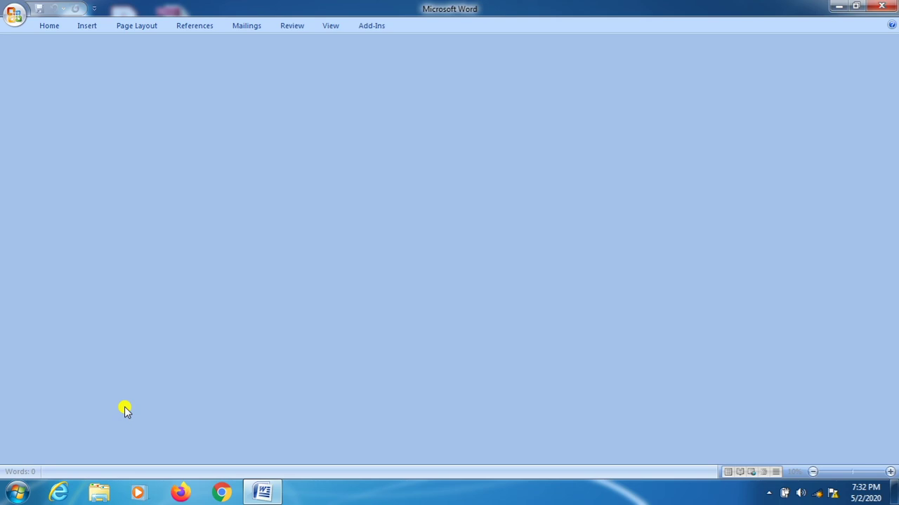
key("ctrl+n")
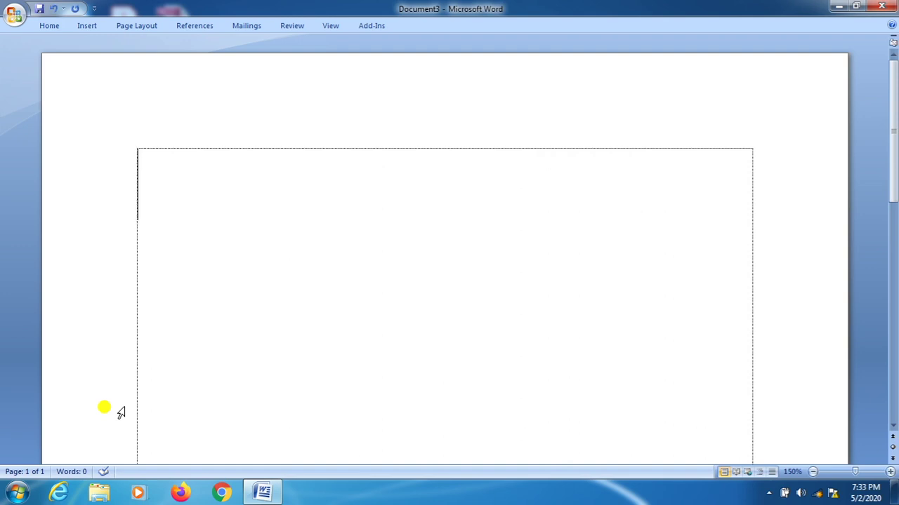
- Type two lines of sample text in Document3 and start saving it
type("tgf ty")
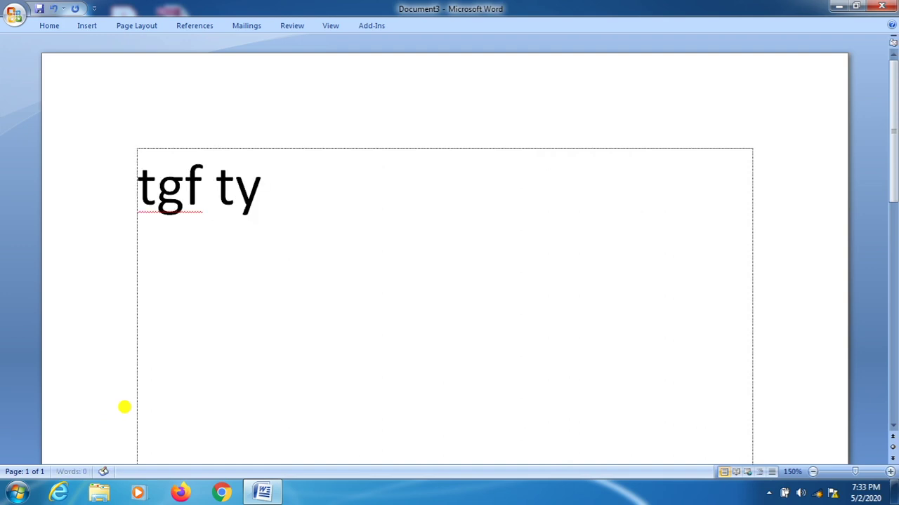
type("gyh gf tfg ty gf")
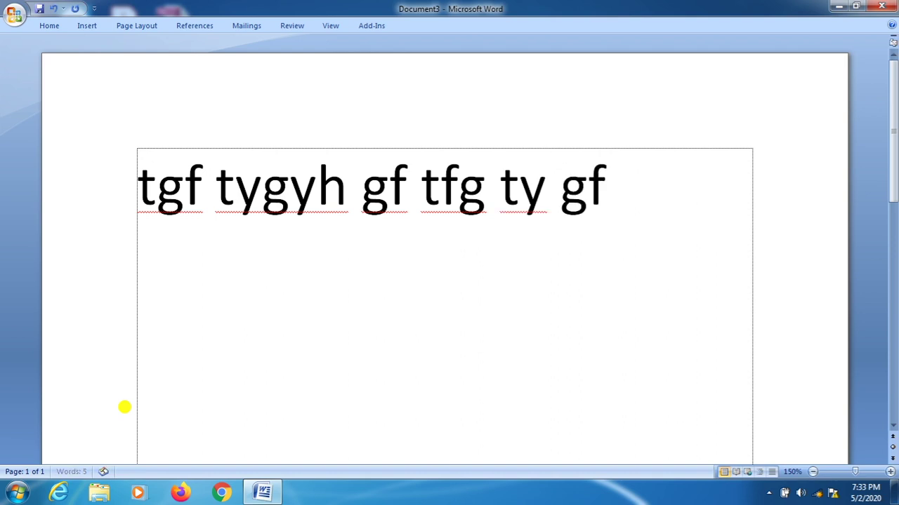
type("gvg")
key("Return")
type("0hgvbghghvgbvgt v")
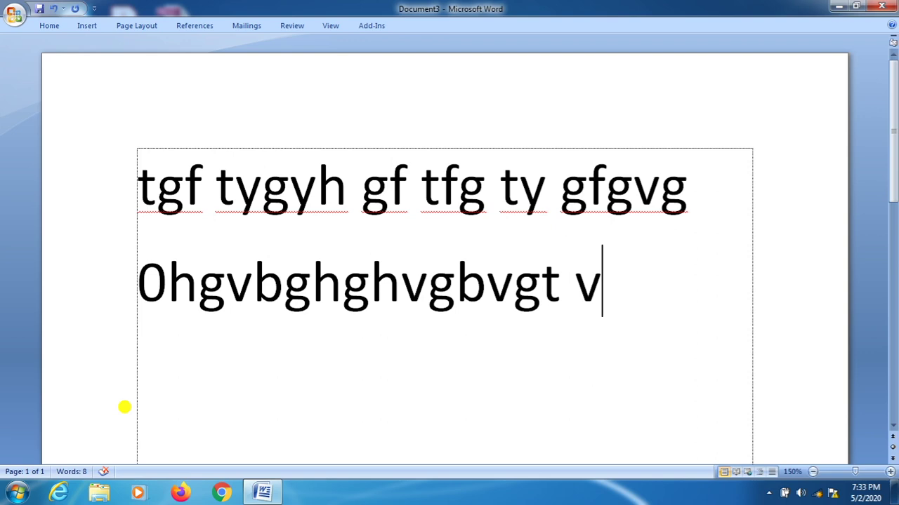
key("ctrl+s")
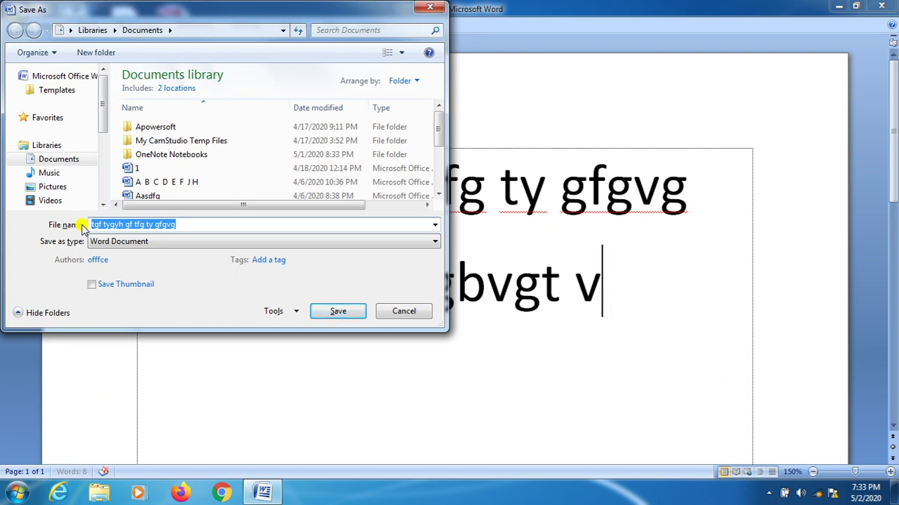
- Save the two-line document with the file name 'abdullah'
type("a")
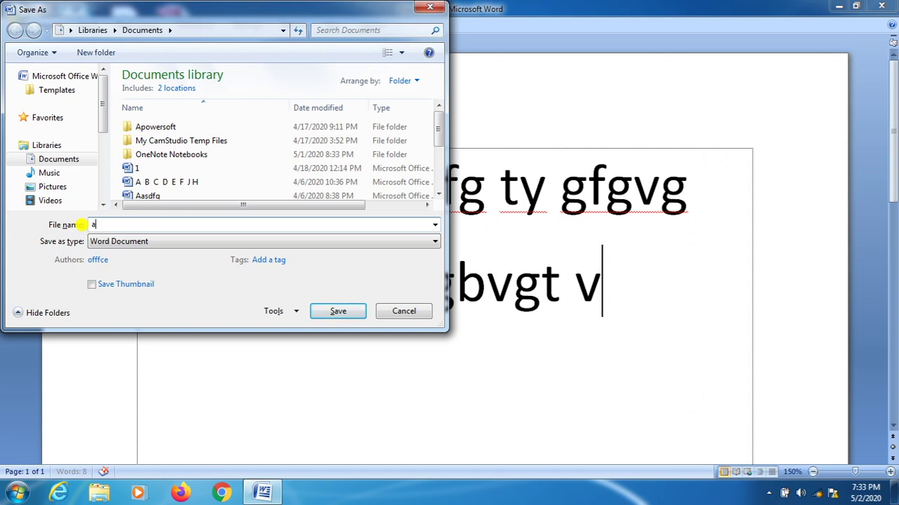
type("b")
type("c")
type("u")
type("lla")
type("h")
key("Return")
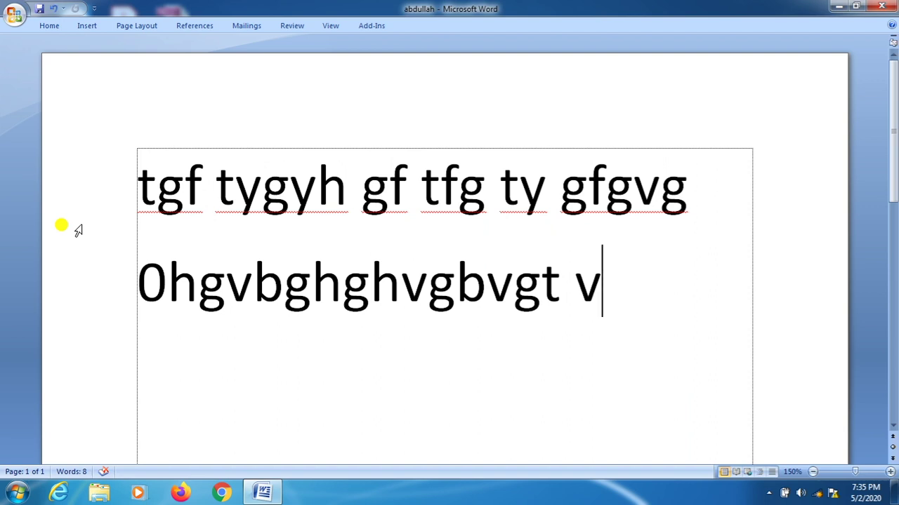
- Close abdullah, then reopen it by entering its file name in the Open dialog
key("ctrl+w")
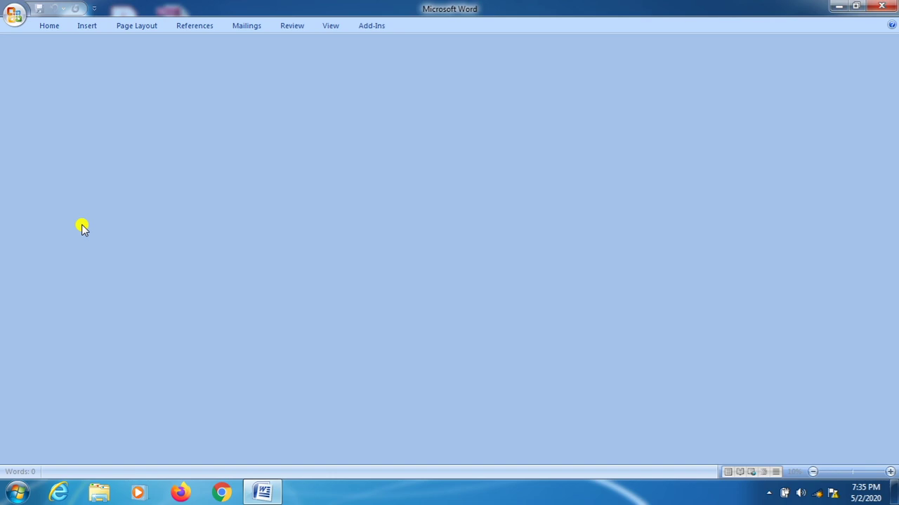
key("ctrl+o")
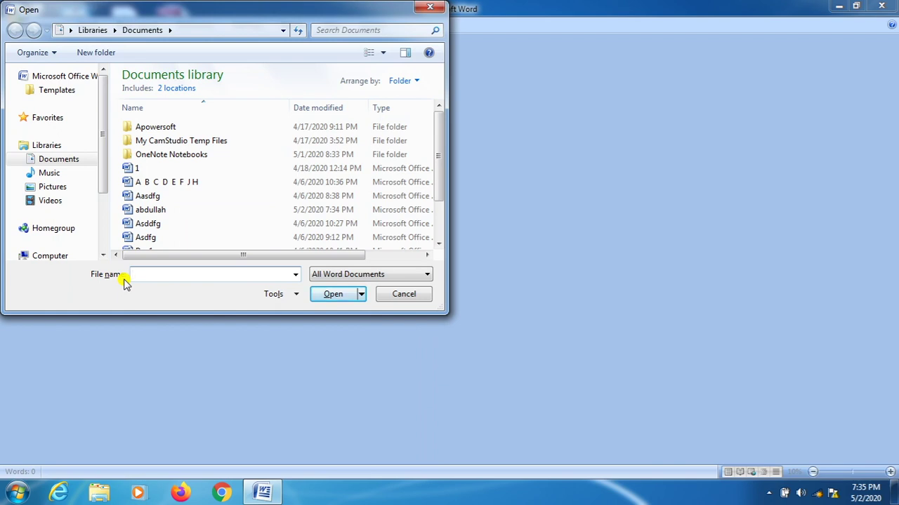
type("a")
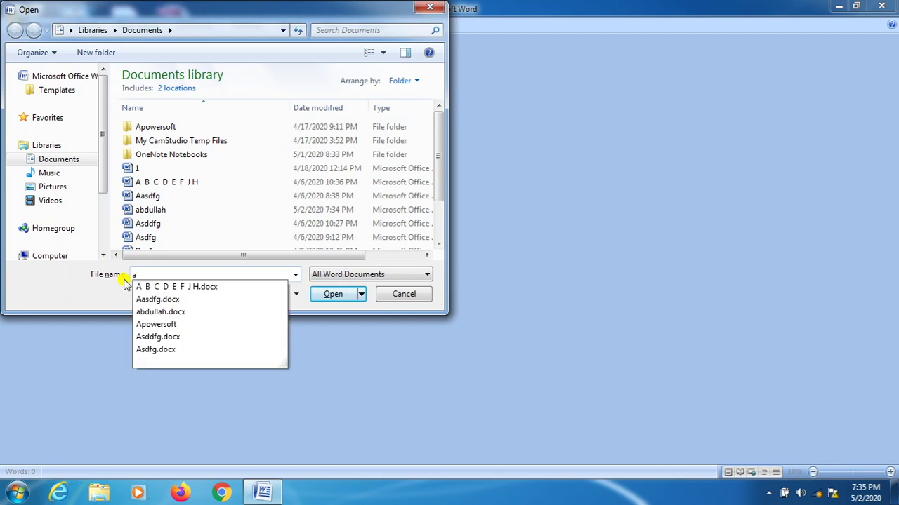
type("bdu")
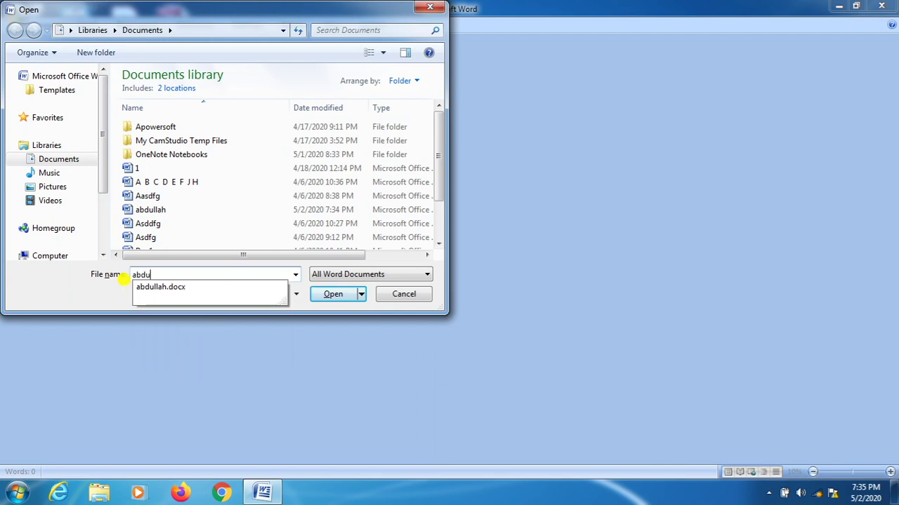
type("lla")
type("h")
key("Return")
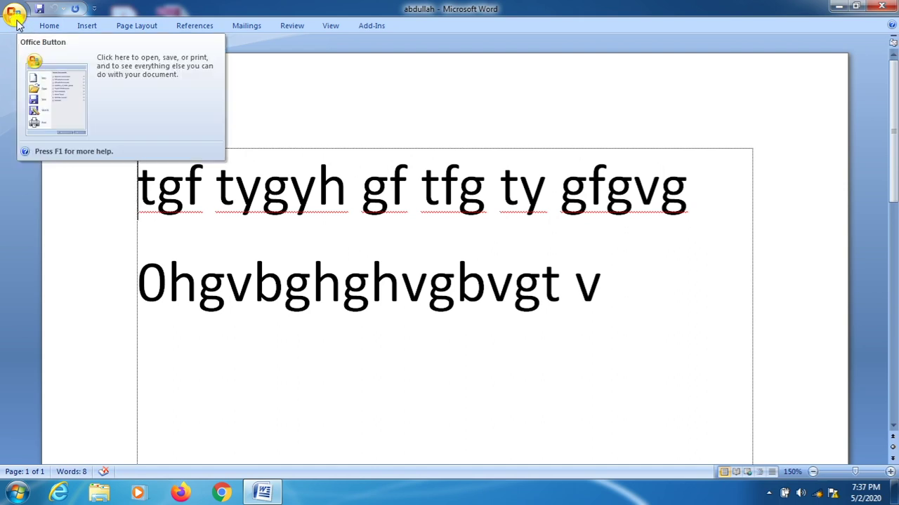
- Open Save As from the Office Button and expand its Tools dropdown
left_click(15, 15)
mouse_move(40, 140)
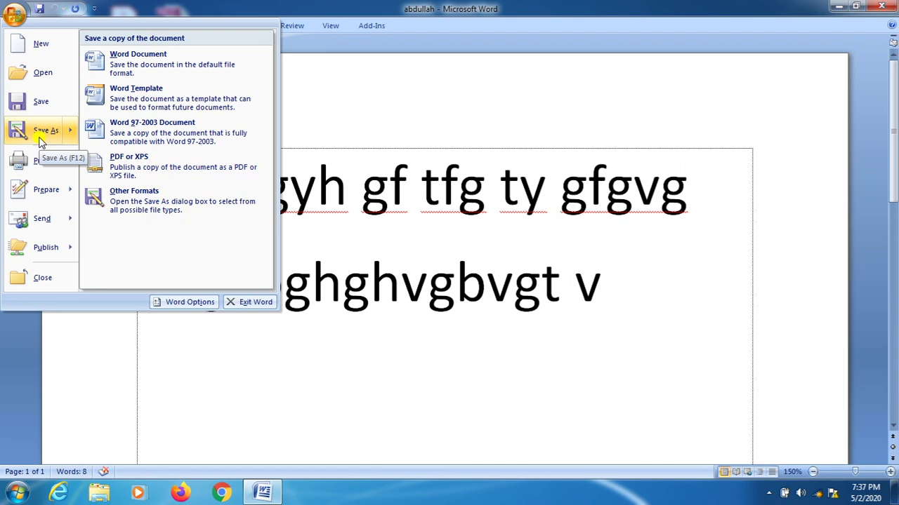
left_click(40, 137)
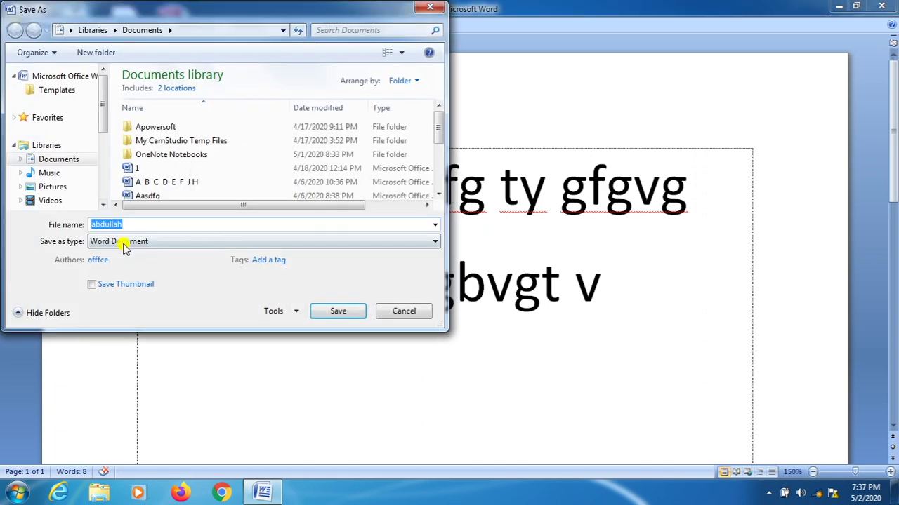
left_click(278, 316)
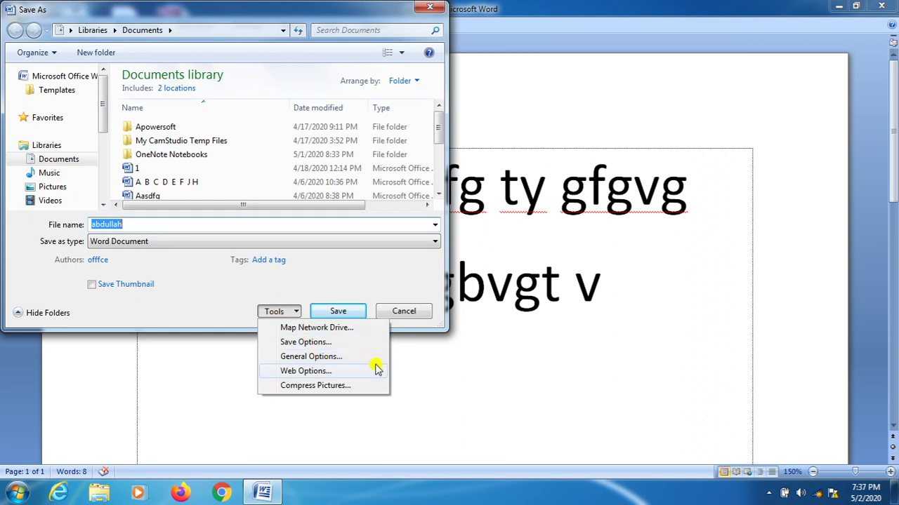
- Set a password to open in General Options, confirm the password, and save the document
left_click(336, 360)
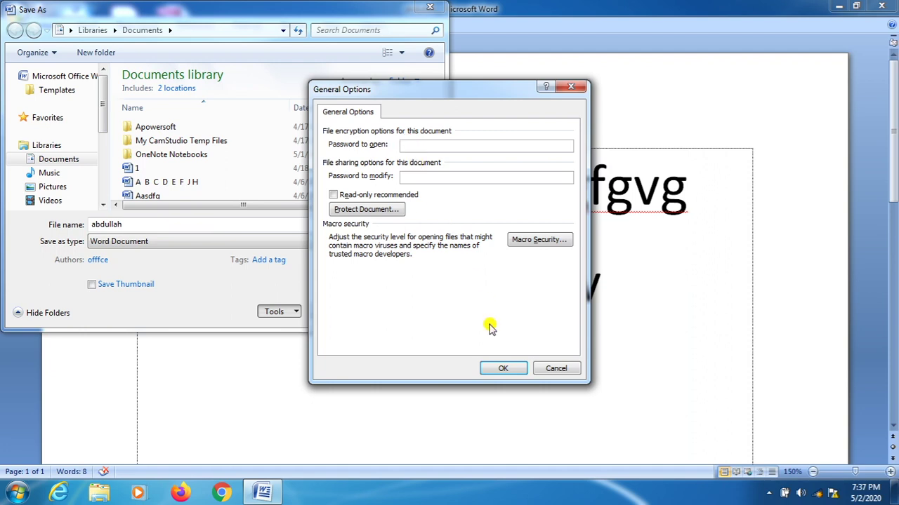
key("Return")
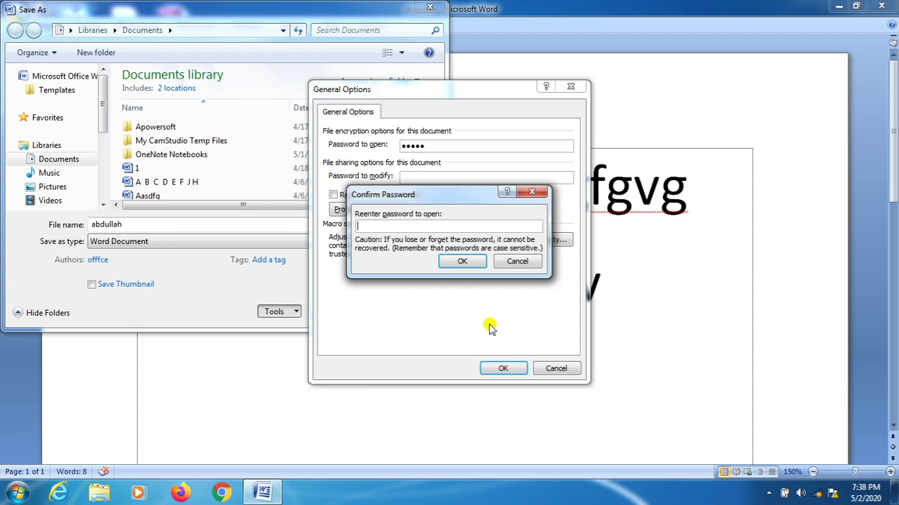
key("Return")
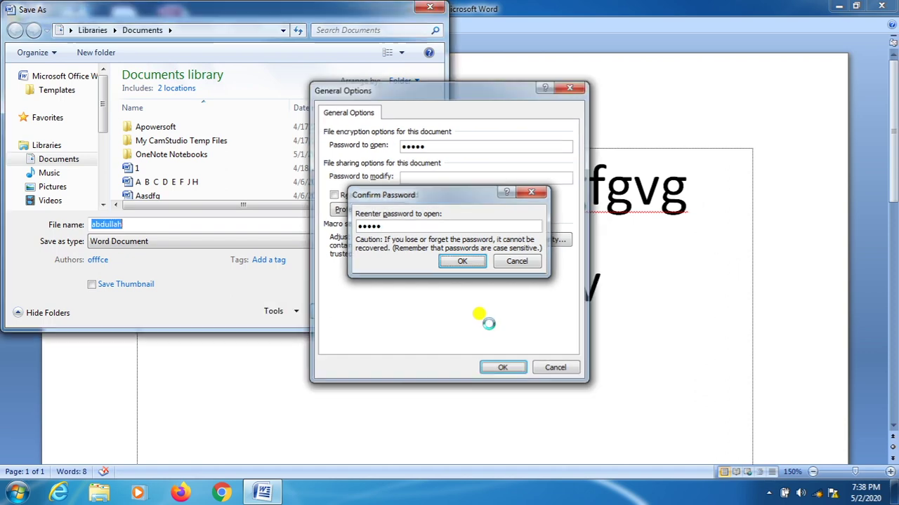
key("Return")
key("Return")
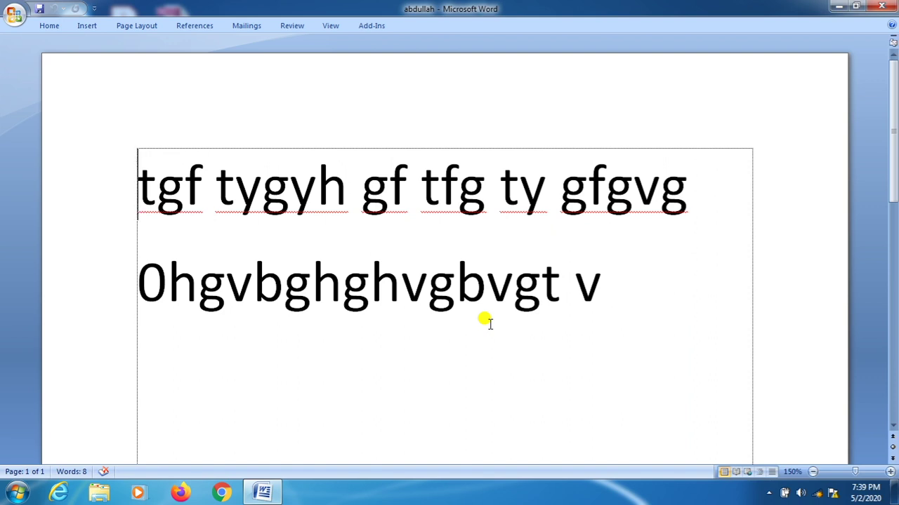
- Close the password-protected abdullah document with Ctrl+W
key("ctrl+w")
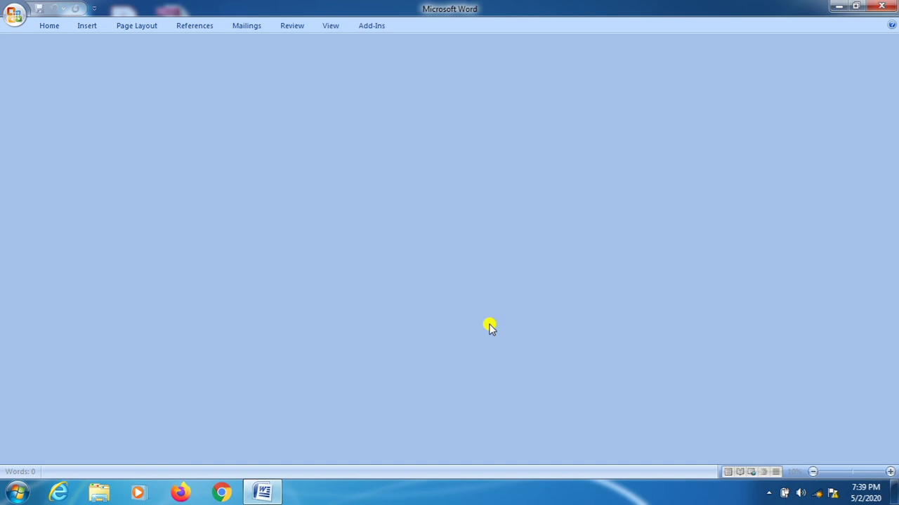
- Open the abdullah file and enter its password to unlock it
key("ctrl+o")
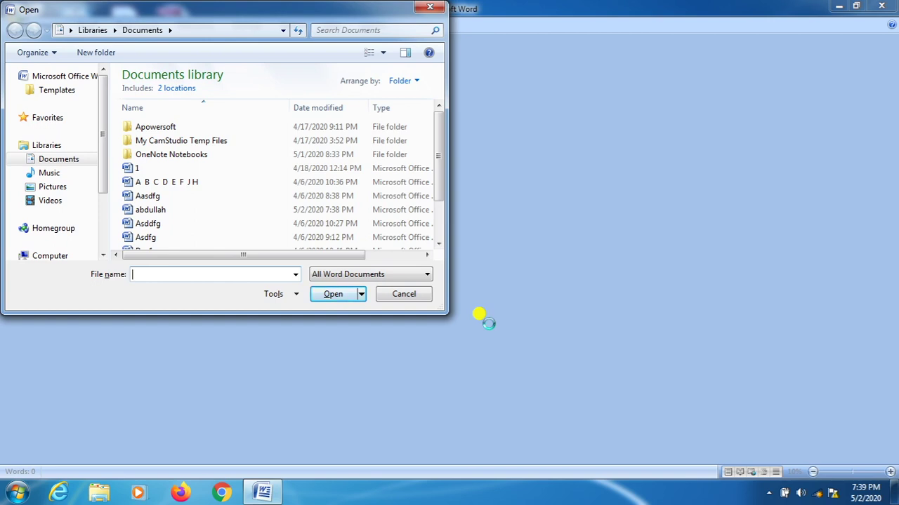
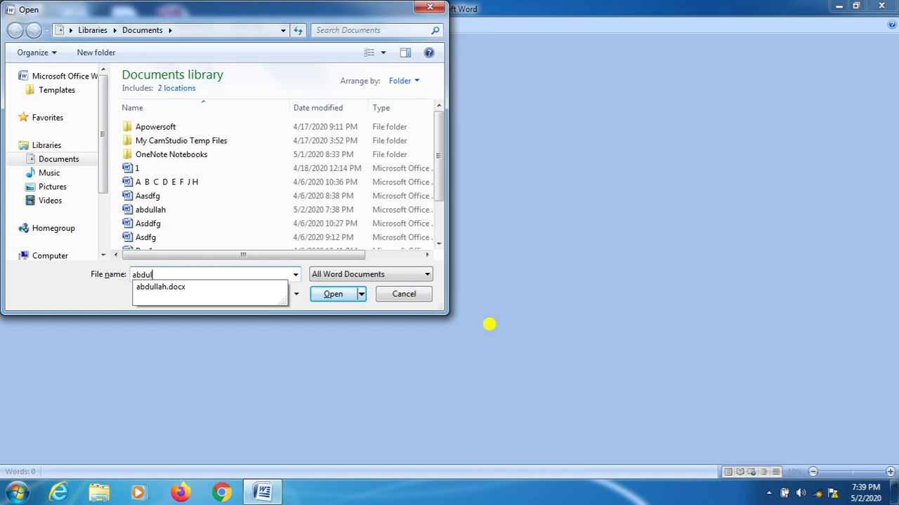
key("Return")
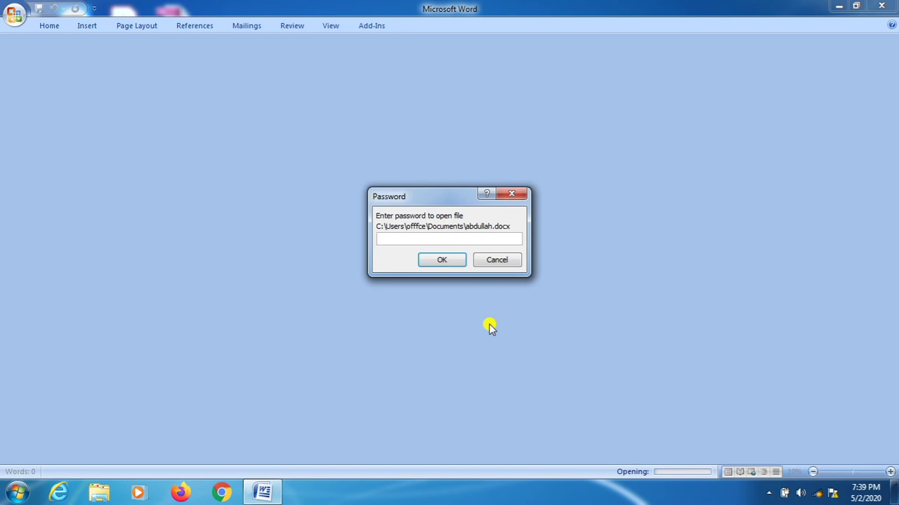
key("Return")
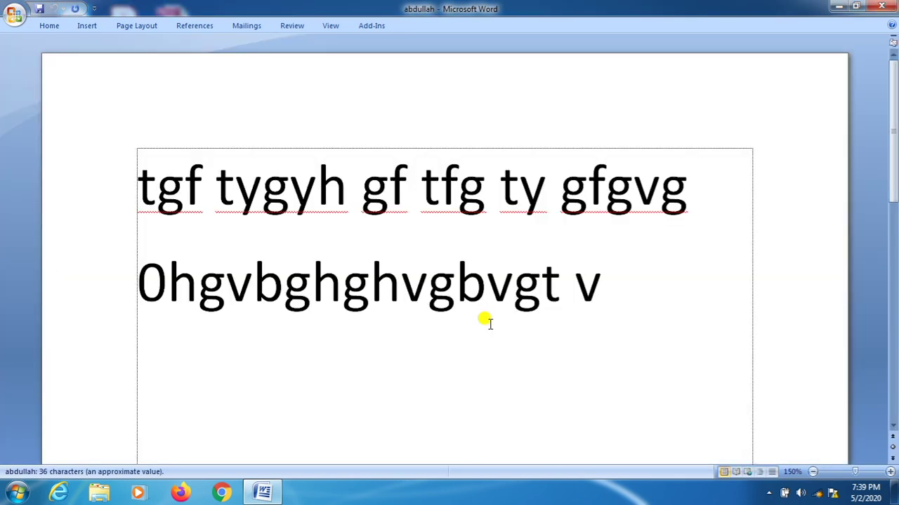
- Select and delete the document's two lines, then undo to restore them
mouse_move(601, 285)
left_mouse_down()
mouse_move(251, 236)
mouse_move(155, 192)
left_mouse_up()
key("ctrl+c")
key("Delete")
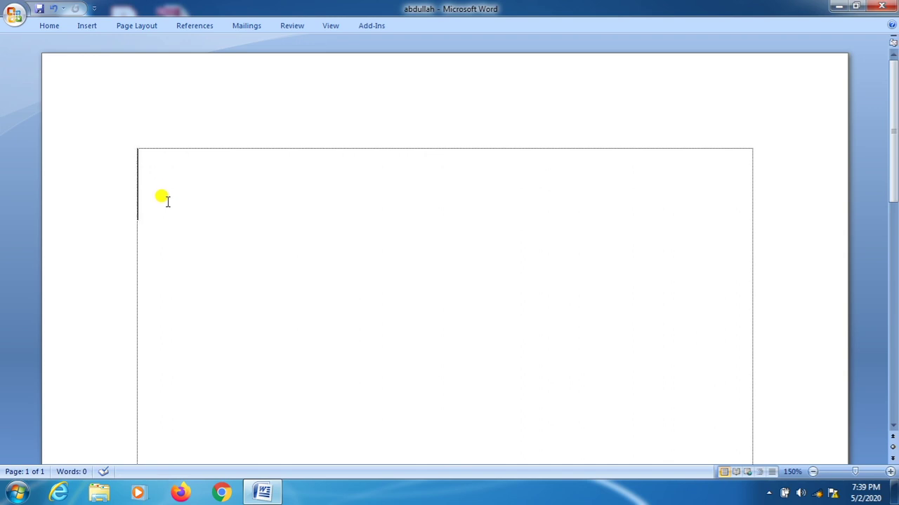
key("ctrl+z")
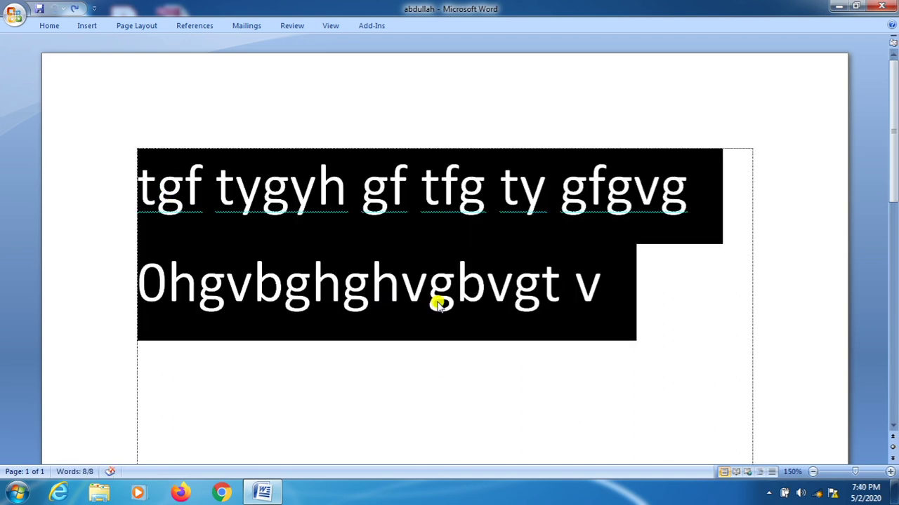
- Paste repeated copies of the two lines until the document reaches 6 pages and 184 words
key("ctrl+v")
key("ctrl+Return")
key("ctrl+z")
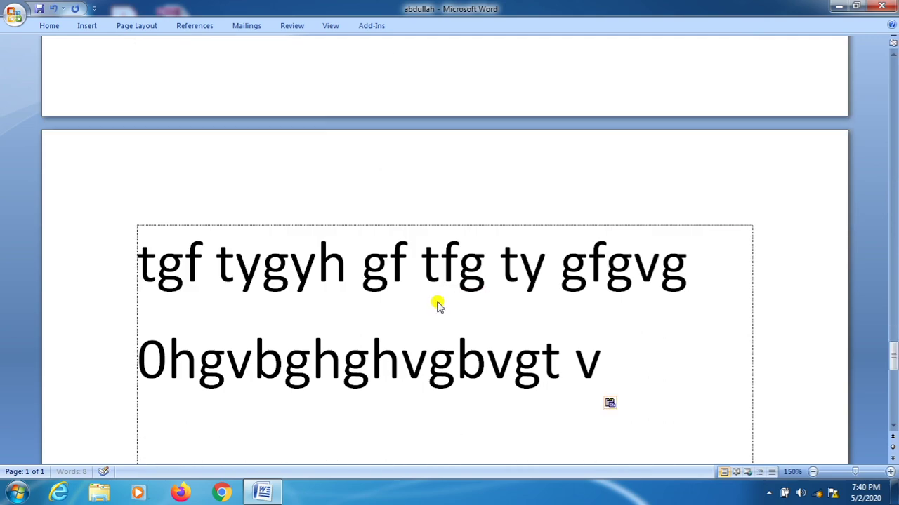
key("ctrl+y")
key("ctrl+v")
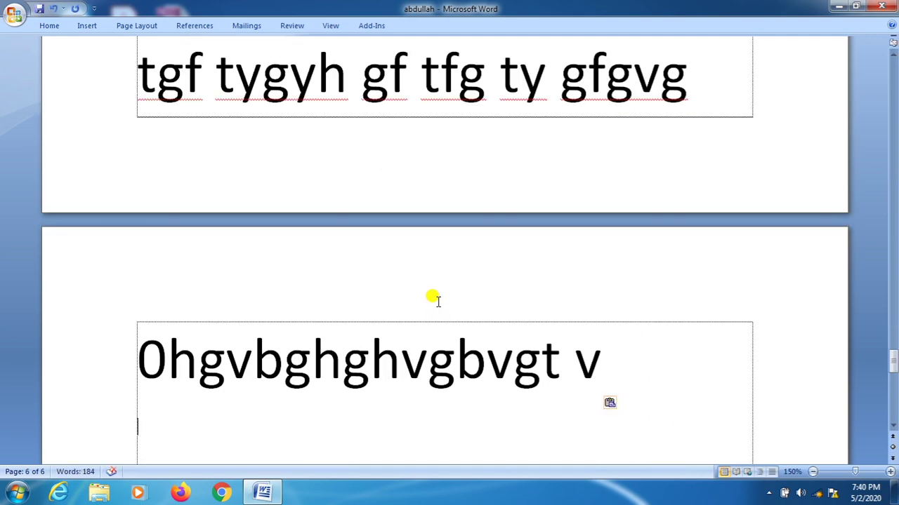
key("ctrl+Home")
scroll(463, 295, "down", 3)
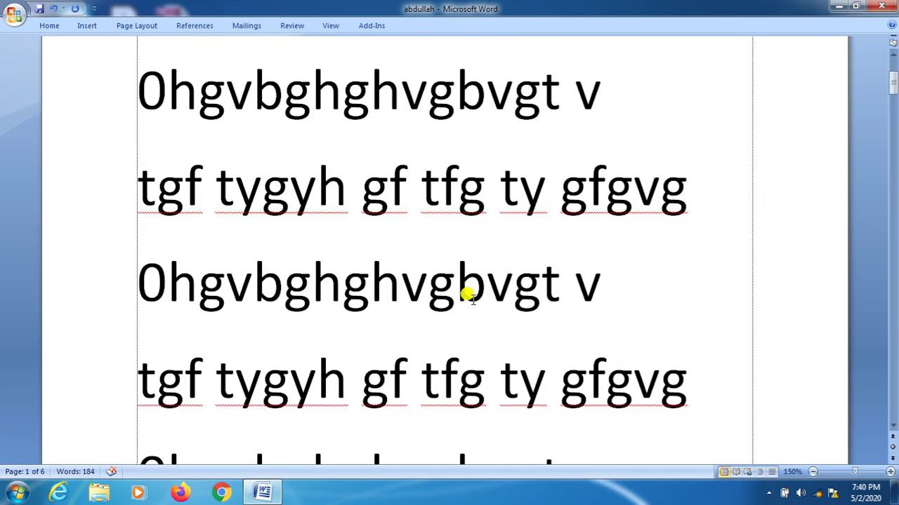
scroll(517, 279, "down", 2)
scroll(525, 288, "down", 2)
scroll(525, 288, "down", 2)
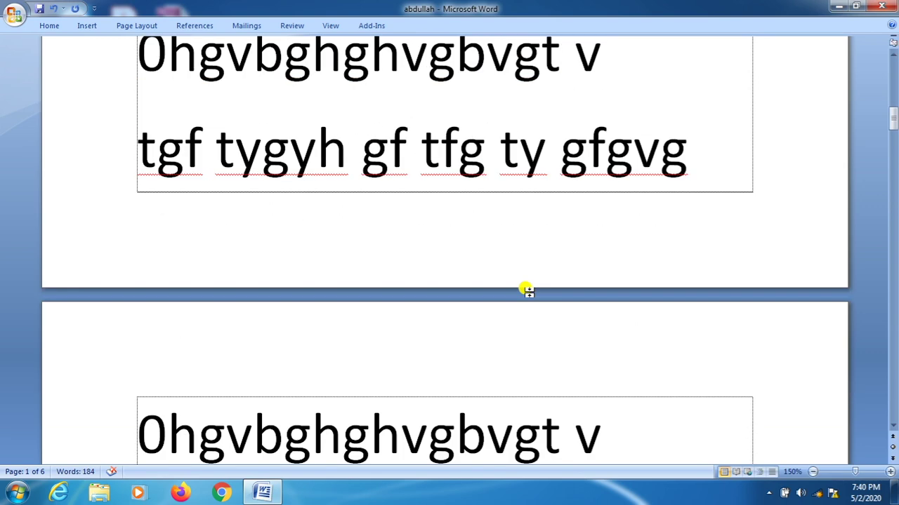
scroll(523, 287, "down", 1)
scroll(524, 341, "down", 1)
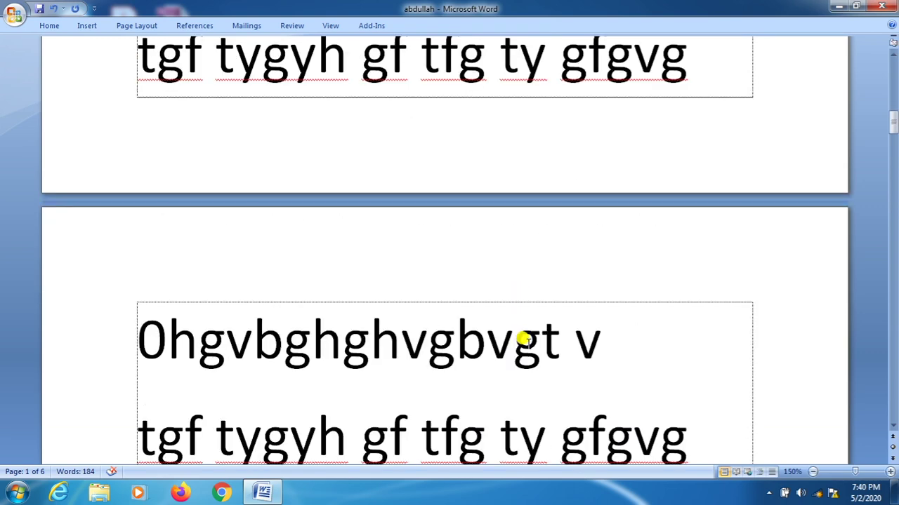
scroll(525, 341, "down", 2)
scroll(528, 342, "down", 1)
scroll(528, 337, "down", 2)
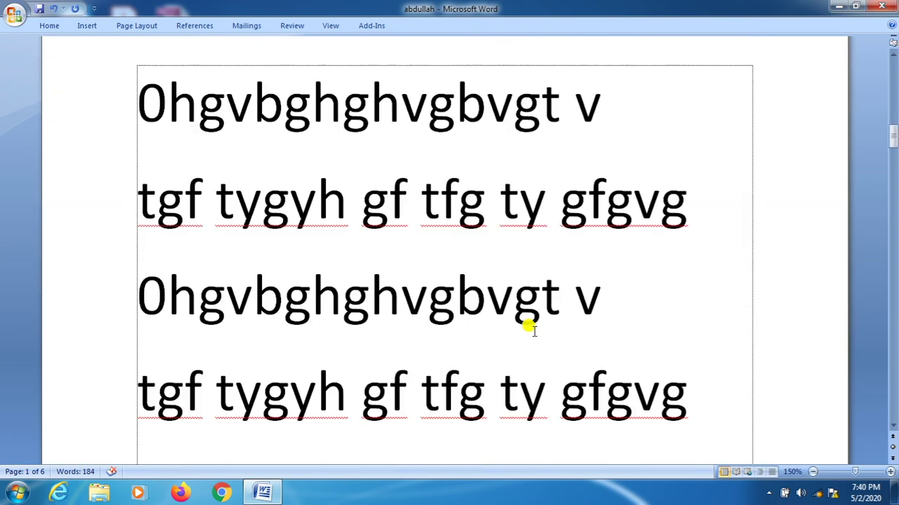
scroll(530, 331, "down", 2)
scroll(527, 324, "down", 1)
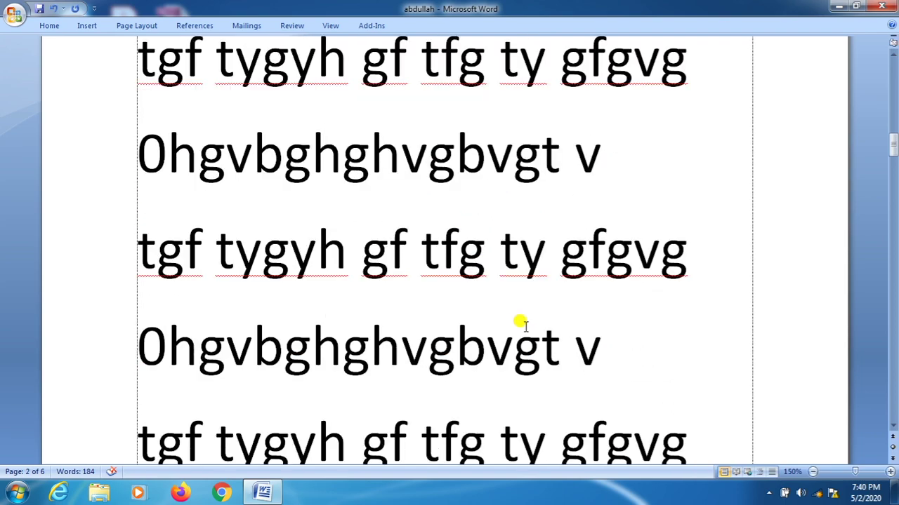
scroll(528, 328, "down", 2)
scroll(525, 330, "down", 2)
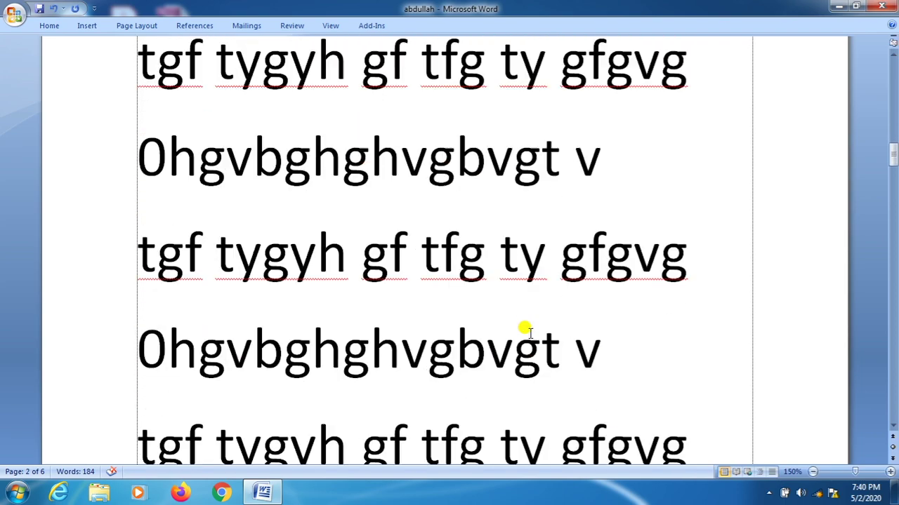
scroll(527, 330, "down", 2)
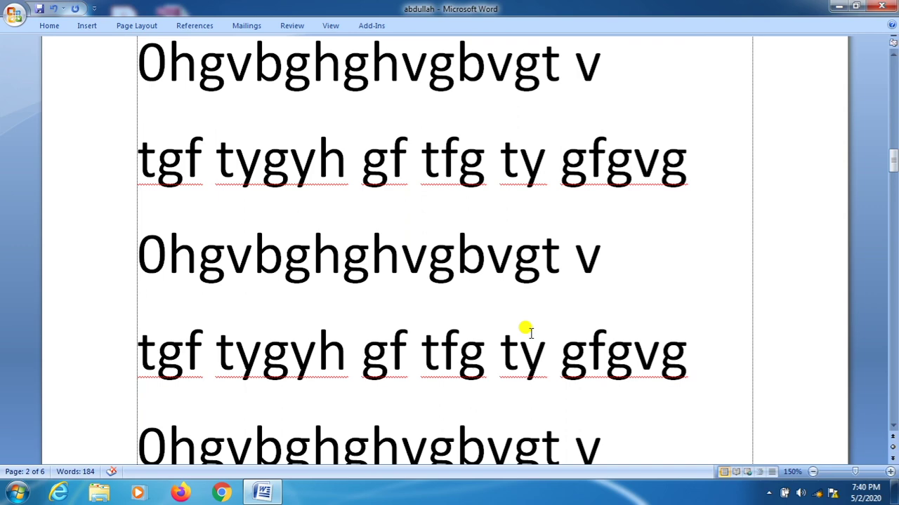
scroll(528, 332, "up", 3)
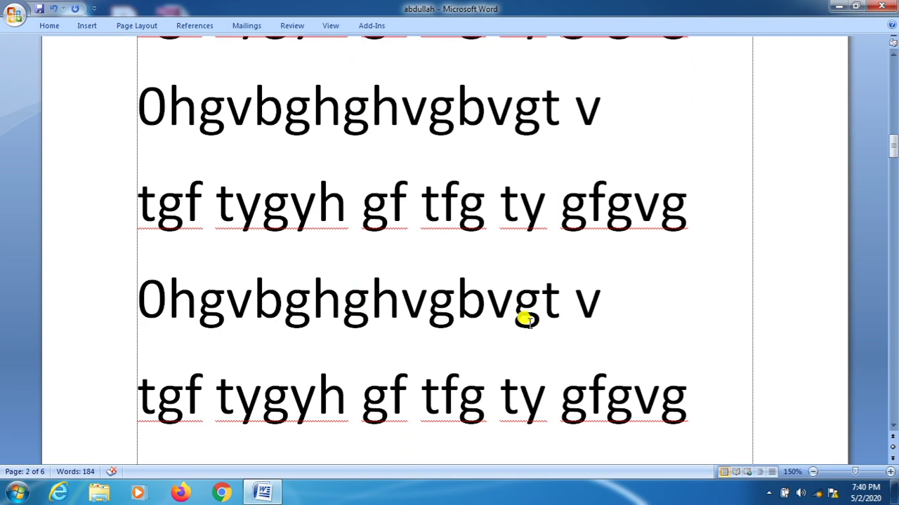
scroll(525, 320, "up", 2)
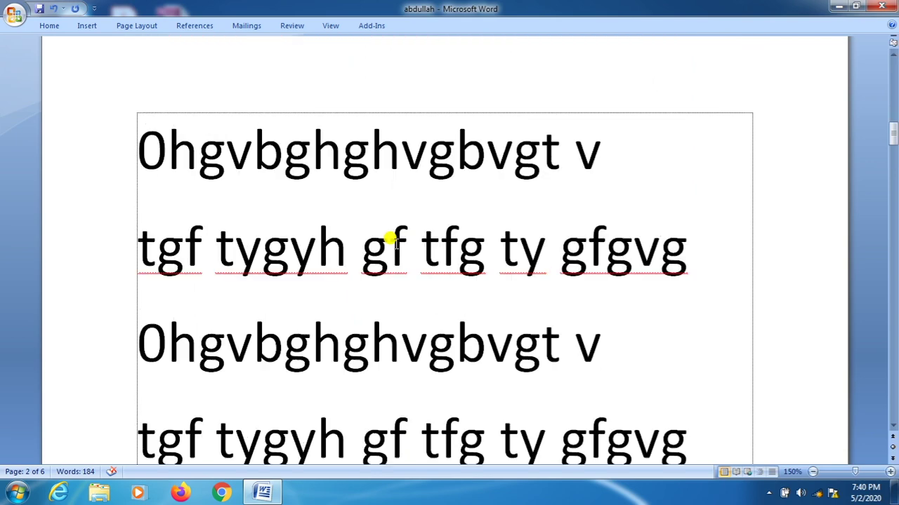
scroll(396, 243, "up", 2)
scroll(442, 271, "up", 2)
scroll(477, 287, "up", 2)
key("ctrl+Home")
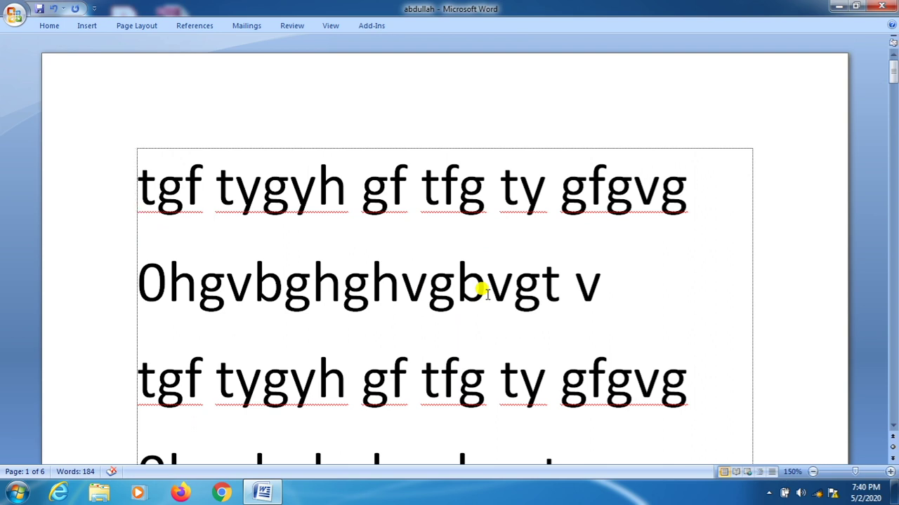
key("ctrl+shift+g")
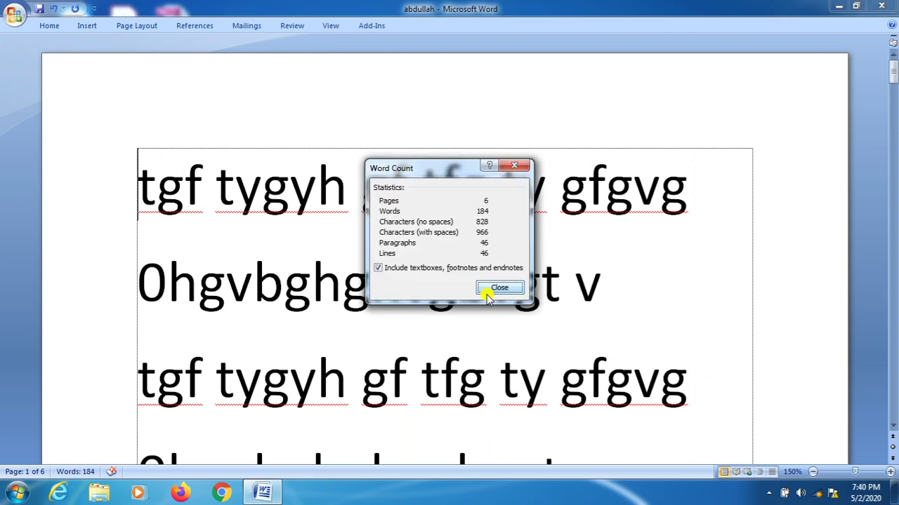
left_click_drag(448, 174, 320, 68)
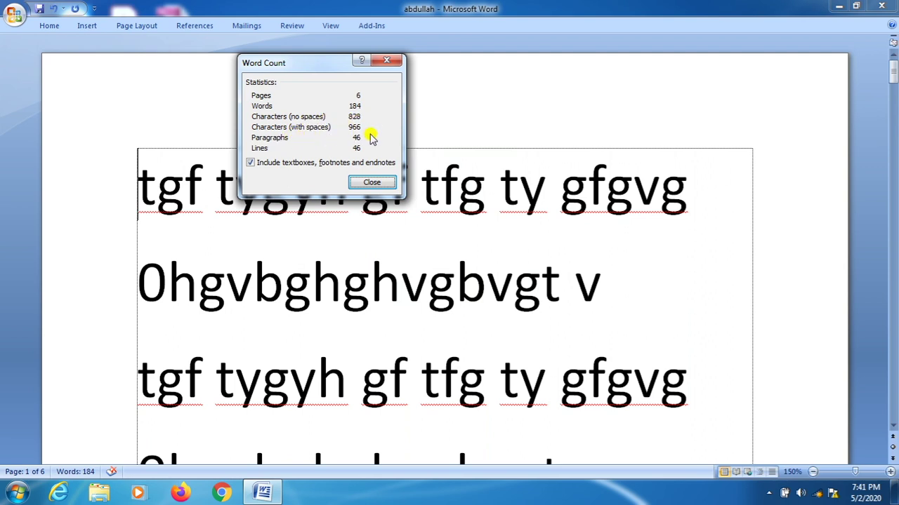
left_click(372, 181)
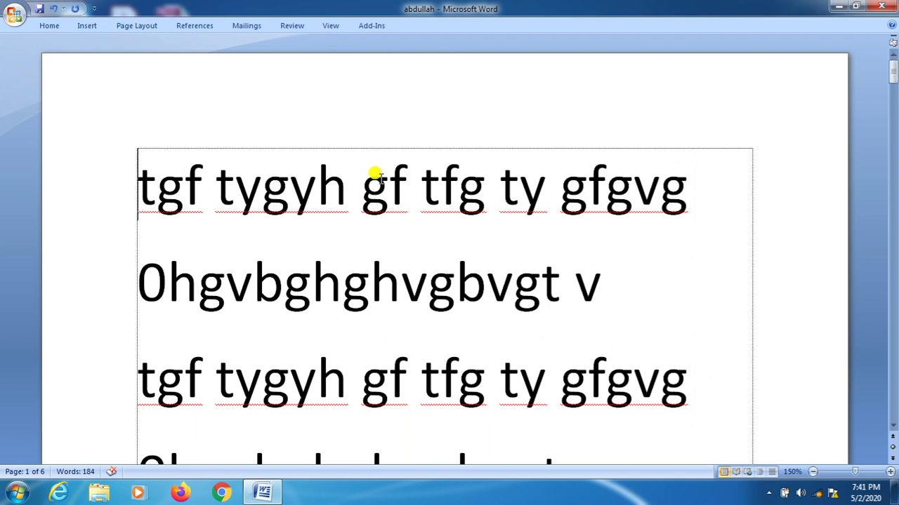
key("ctrl+shift+g")
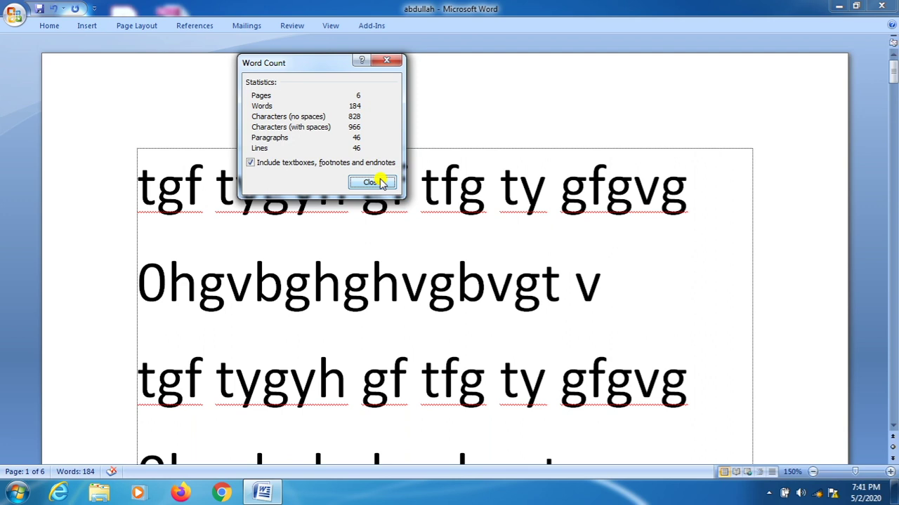
left_click(386, 60)
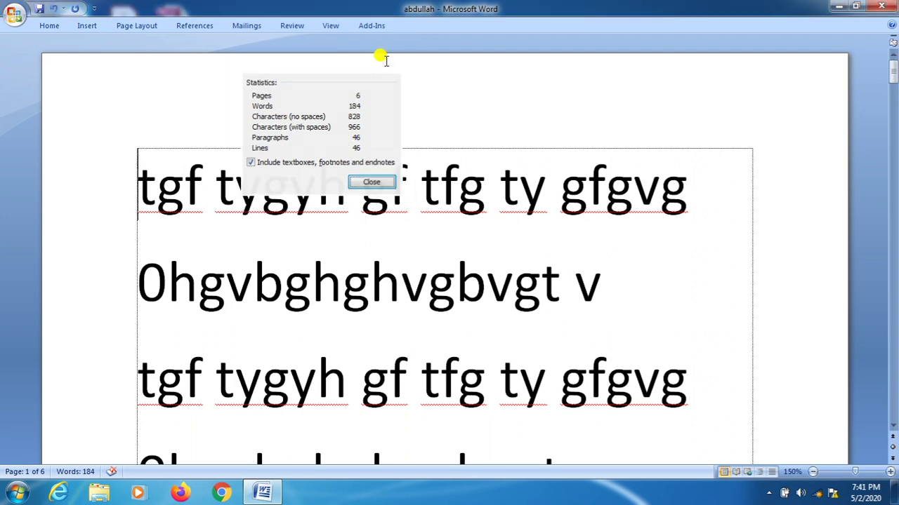
- Select all the repeated text in the abdullah document and delete it, leaving 0 words
triple_click(109, 260)
key("Delete")
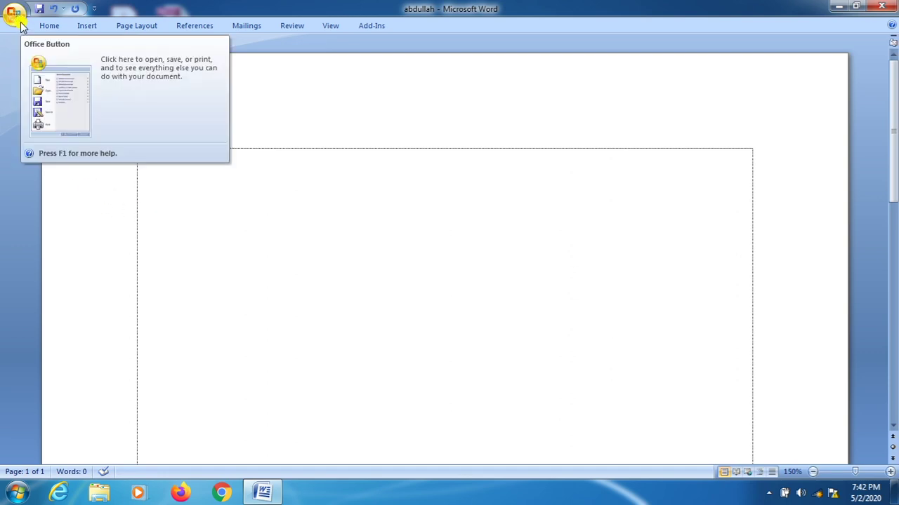
- Turn off 'Show text boundaries' in Word Options > Advanced and apply
left_click(15, 14)
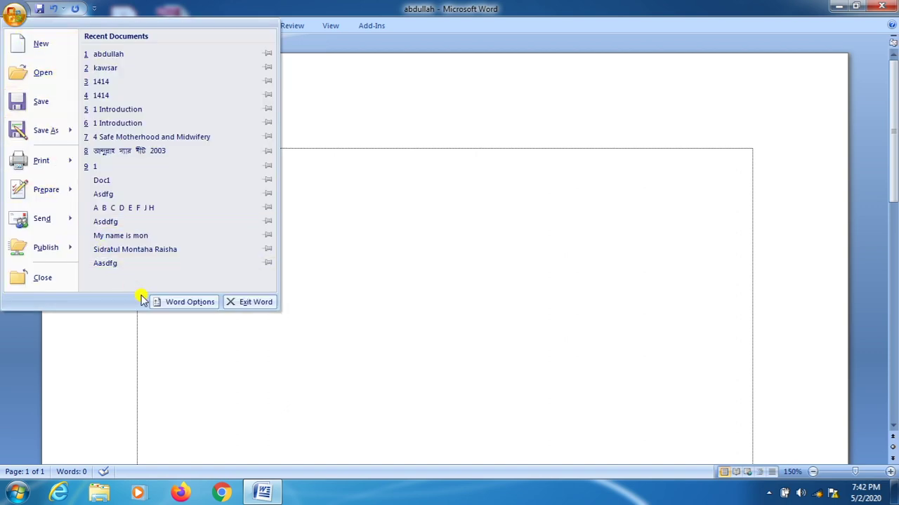
left_click(189, 303)
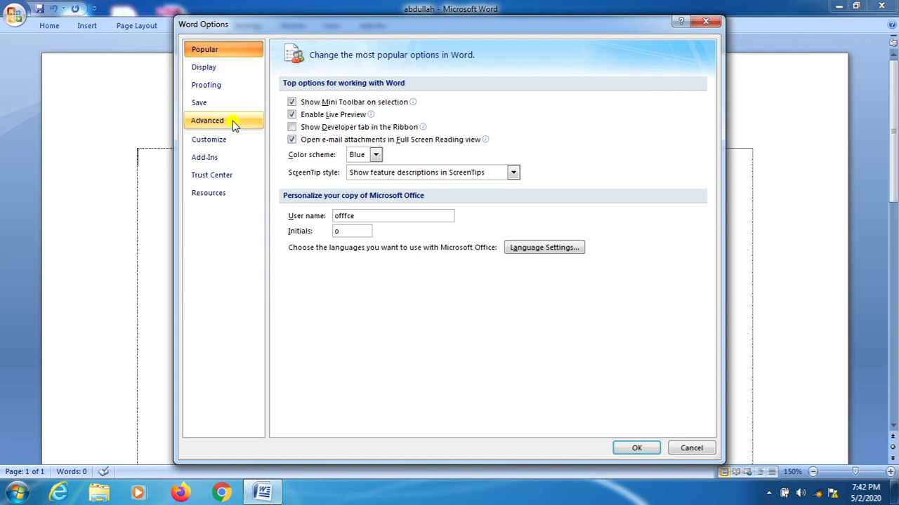
left_click(235, 125)
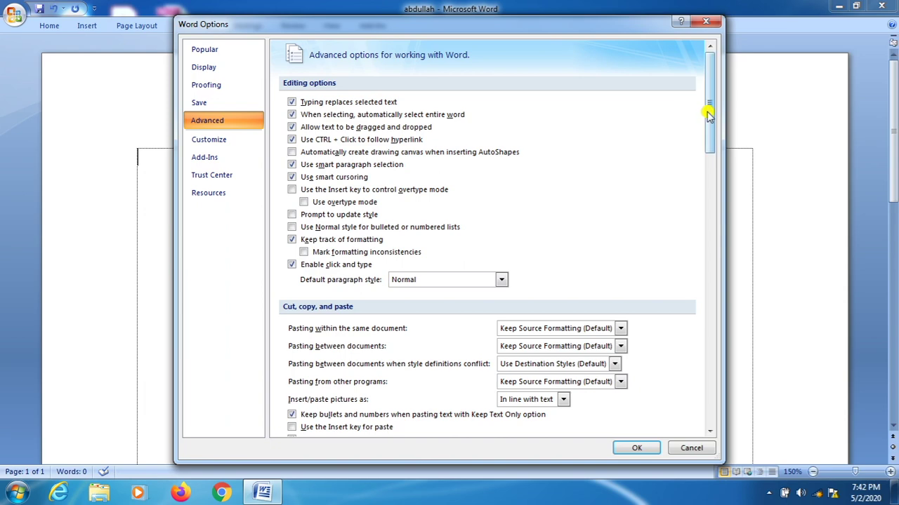
left_click_drag(708, 116, 719, 223)
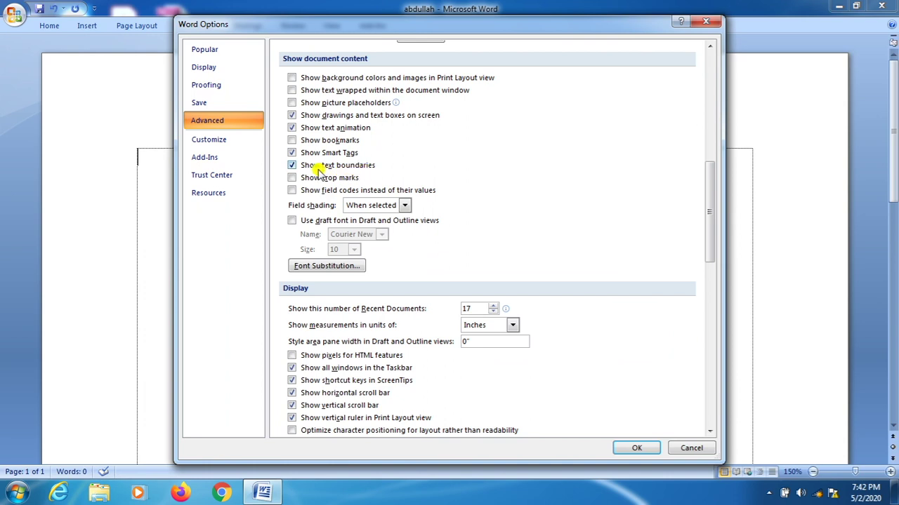
left_click(295, 169)
left_click(291, 166)
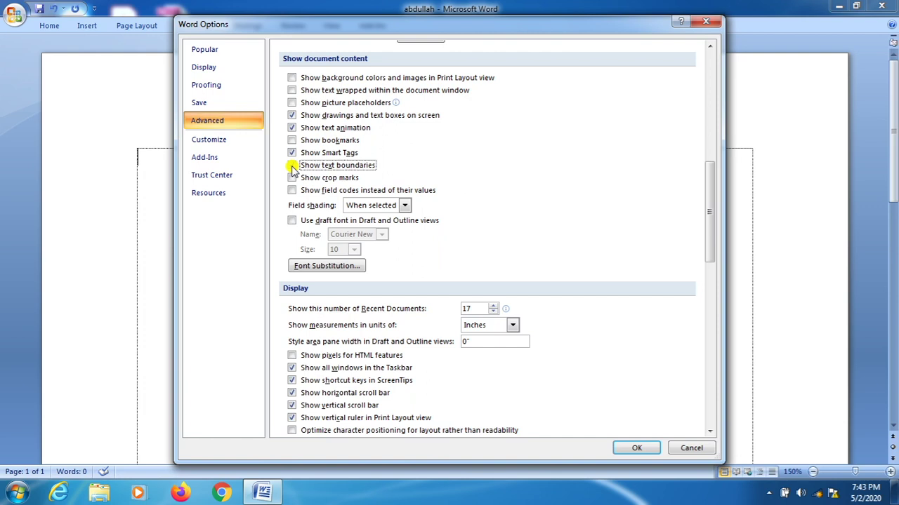
left_click(636, 448)
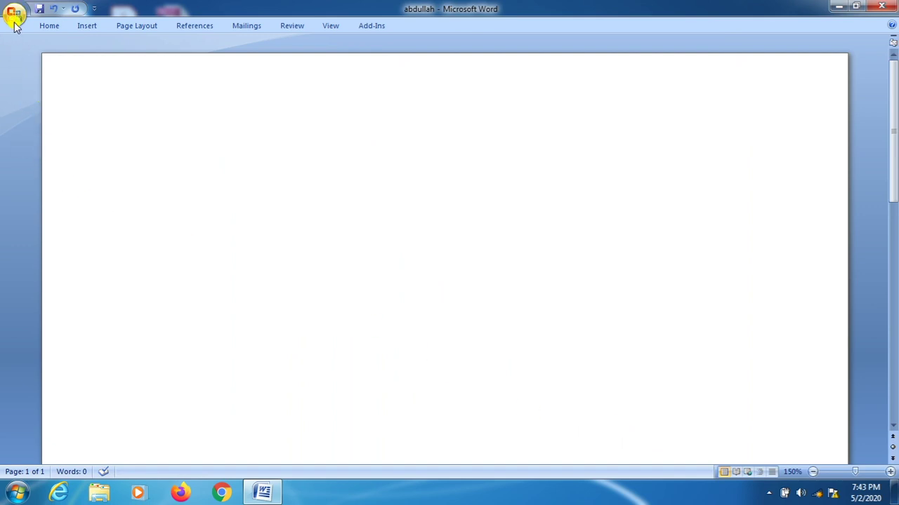
- Turn 'Show text boundaries' back on in Word Options > Advanced and apply
left_click(14, 16)
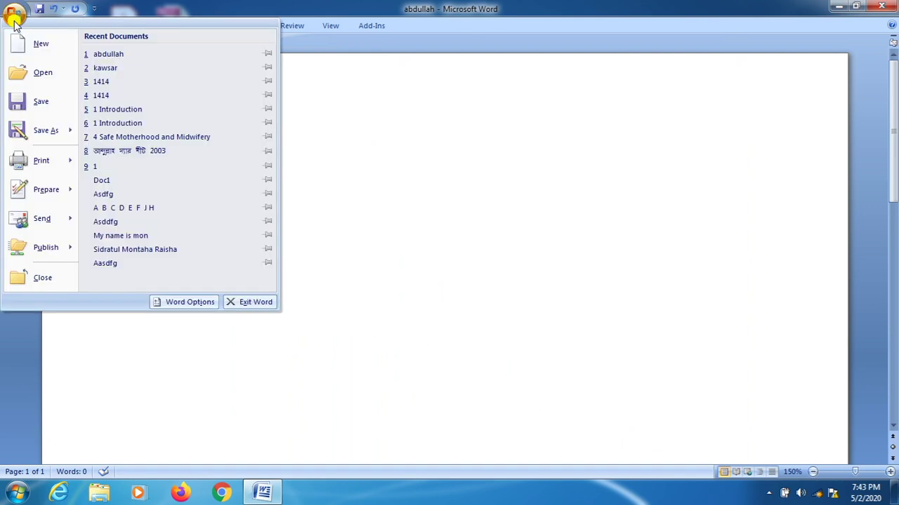
left_click(185, 303)
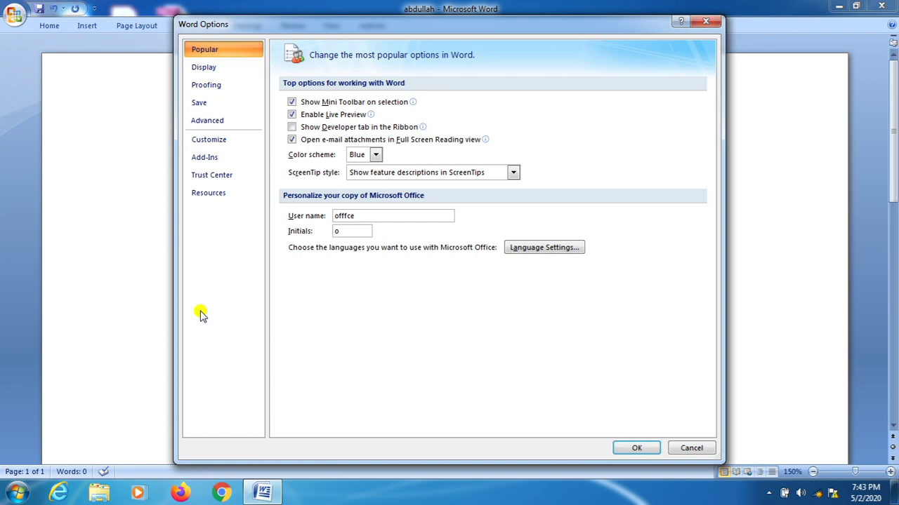
left_click(231, 125)
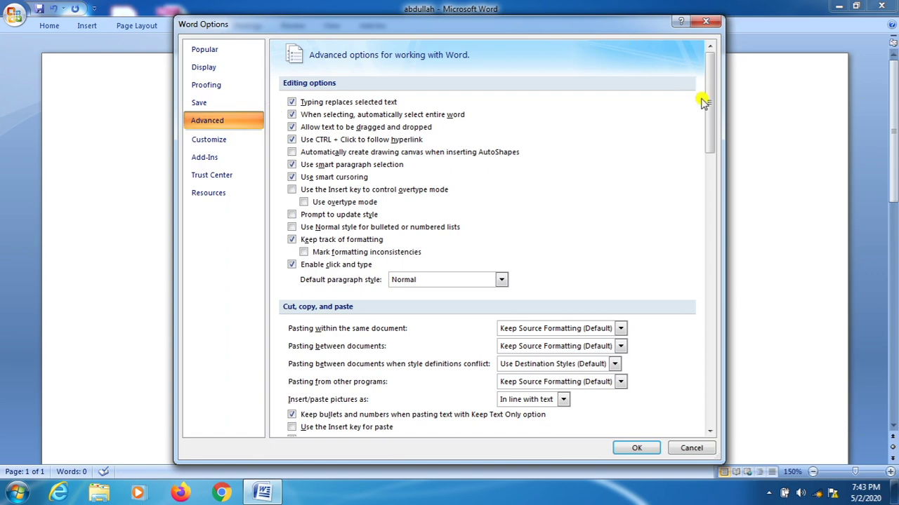
left_click_drag(709, 109, 716, 224)
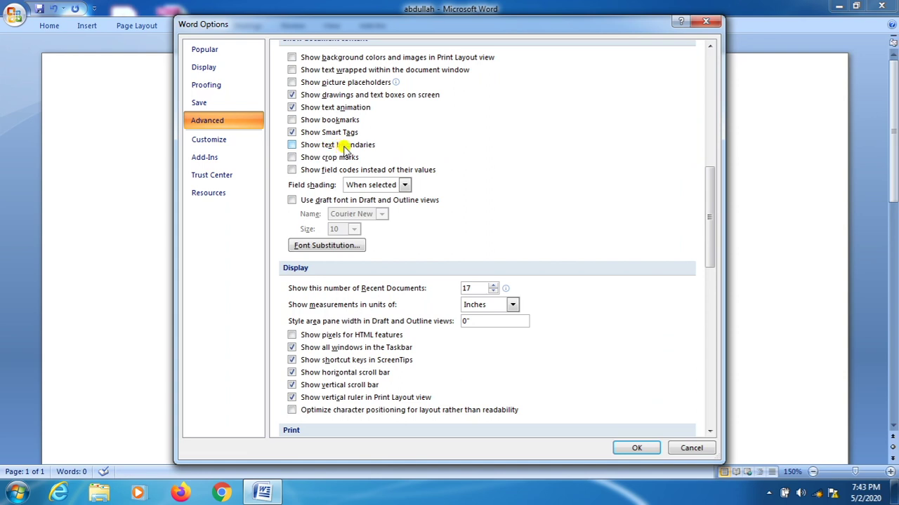
left_click(293, 146)
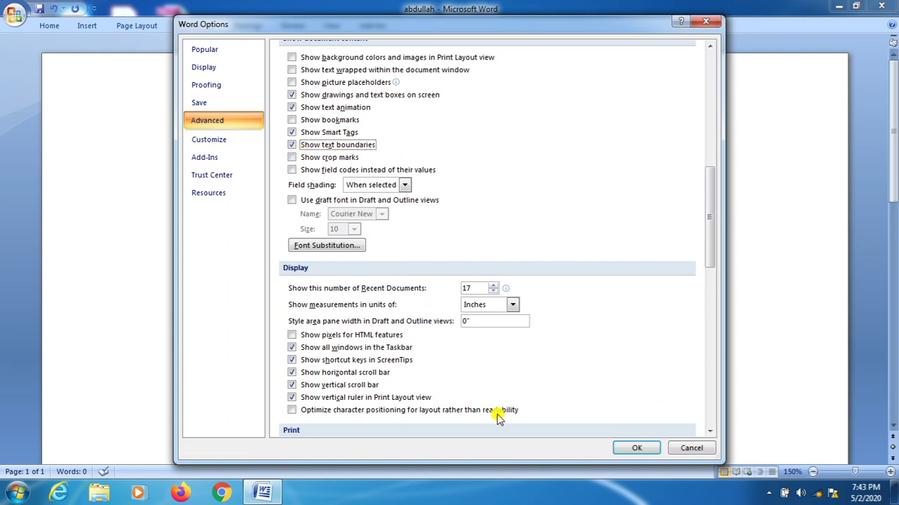
left_click(634, 447)
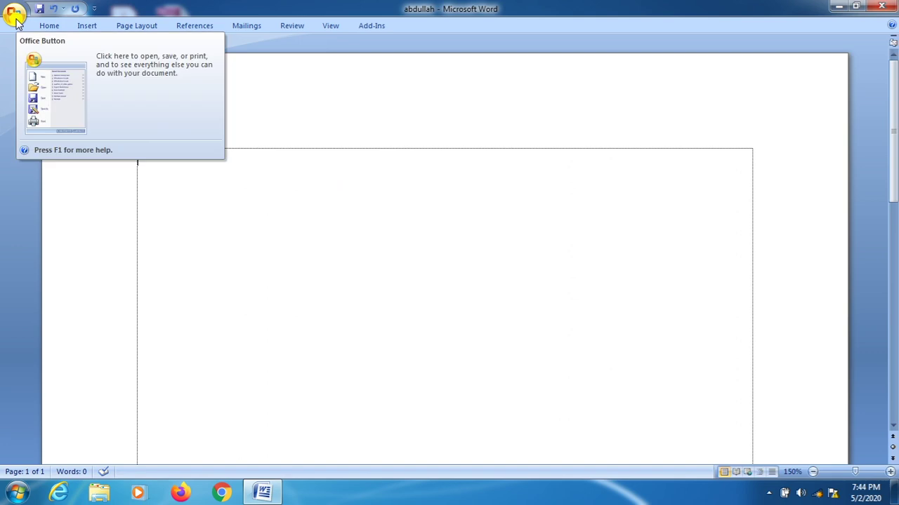
- Save the document as a Word Document and open Save Options from the dialog's Tools
left_click(14, 15)
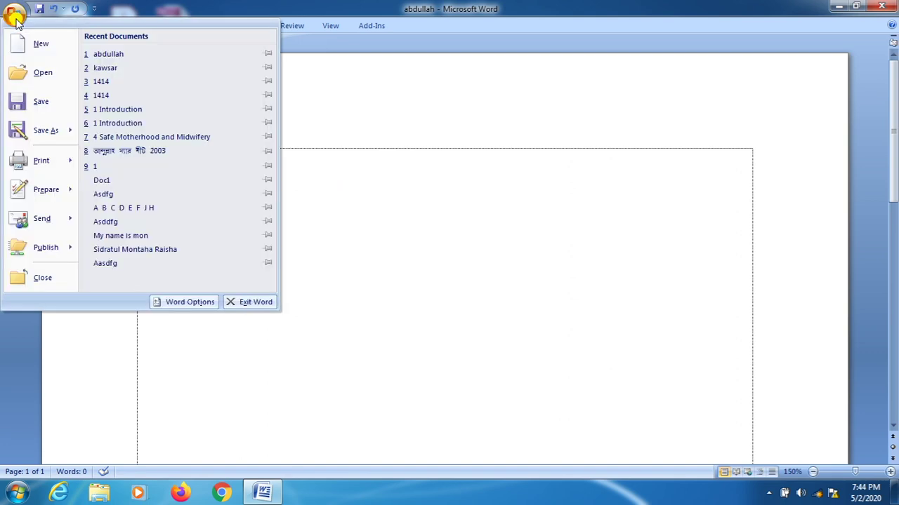
mouse_move(50, 138)
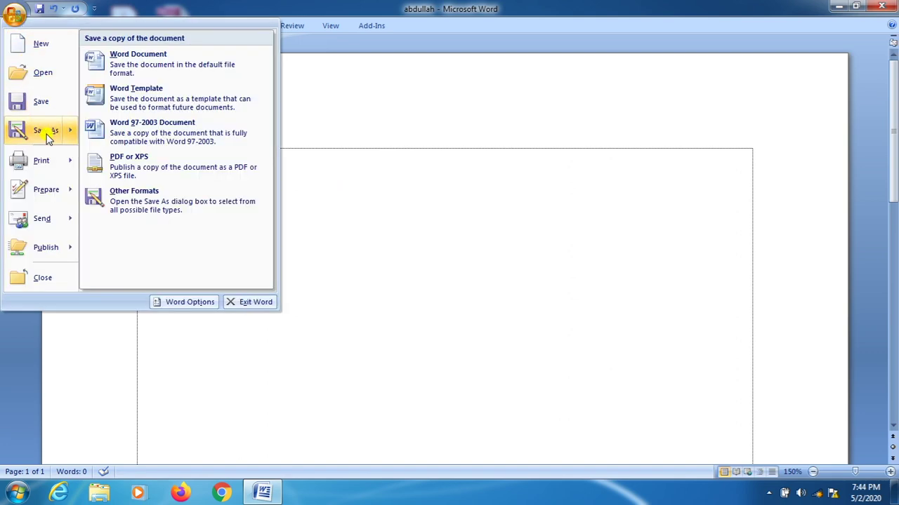
left_click(49, 137)
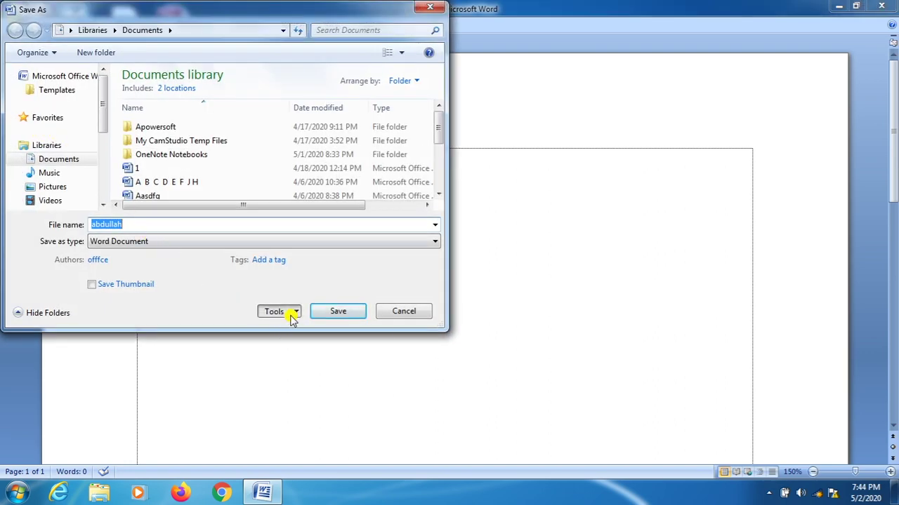
left_click(291, 315)
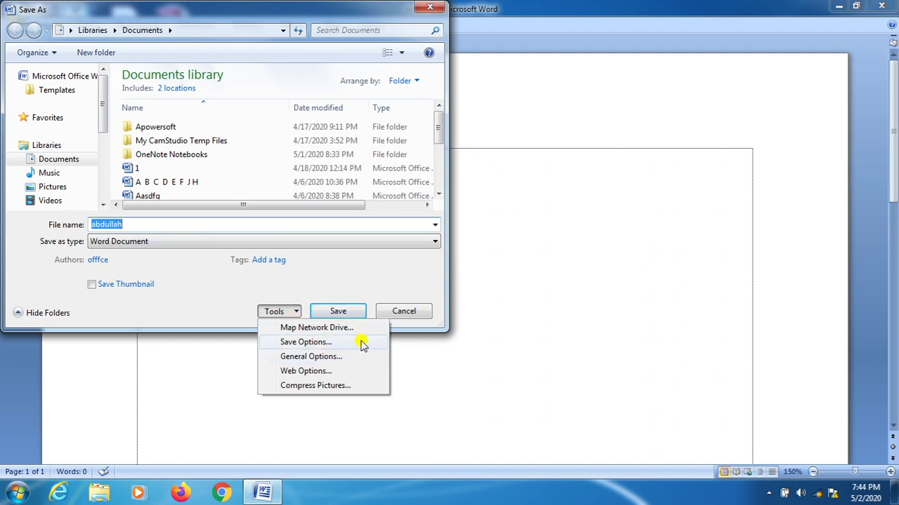
left_click(343, 344)
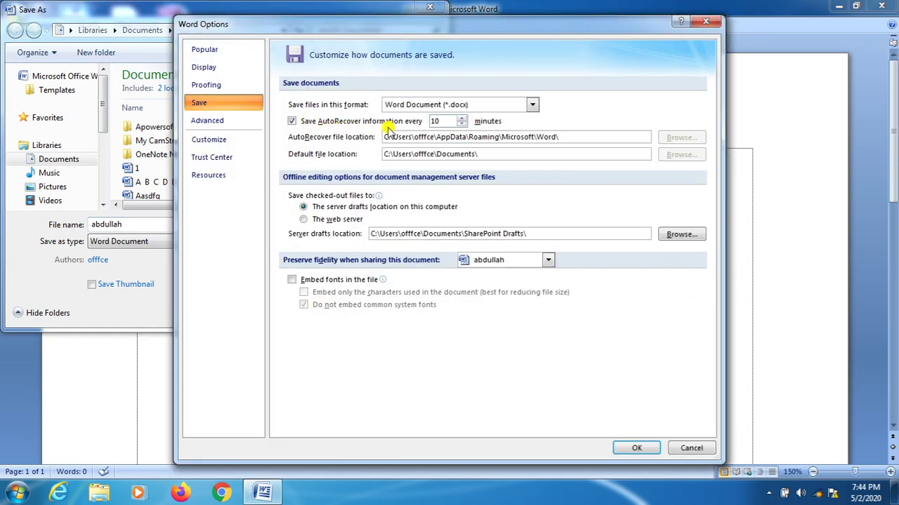
- Set AutoRecover to save every 1 minute and confirm the save
double_click(435, 121)
left_click(461, 124)
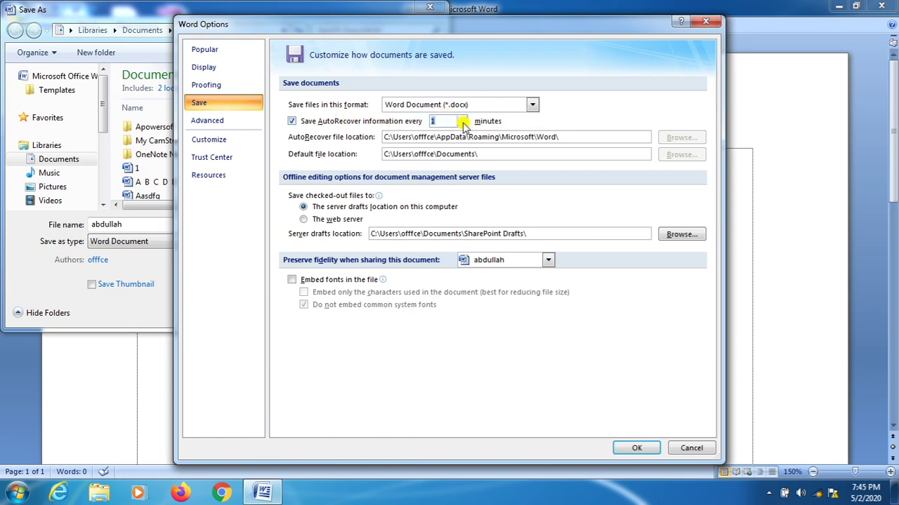
type("1")
left_click(292, 122)
left_click(292, 122)
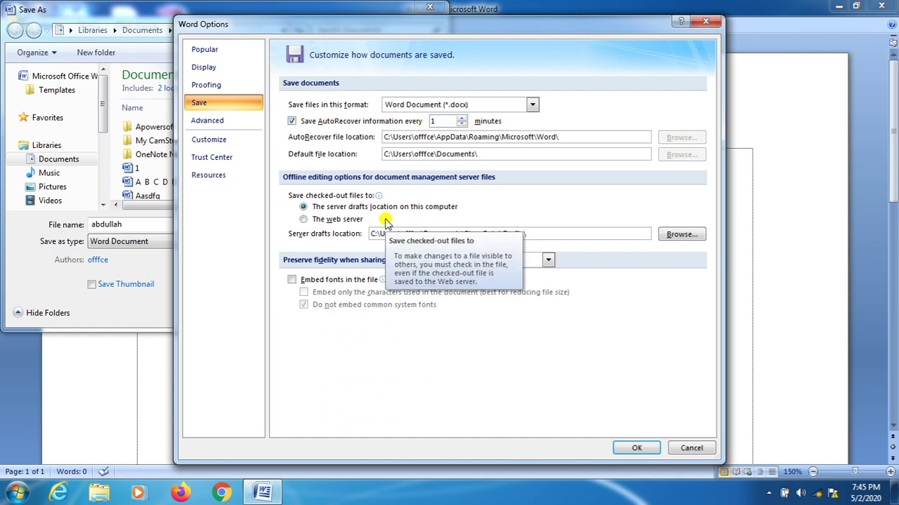
key("Return")
key("Return")
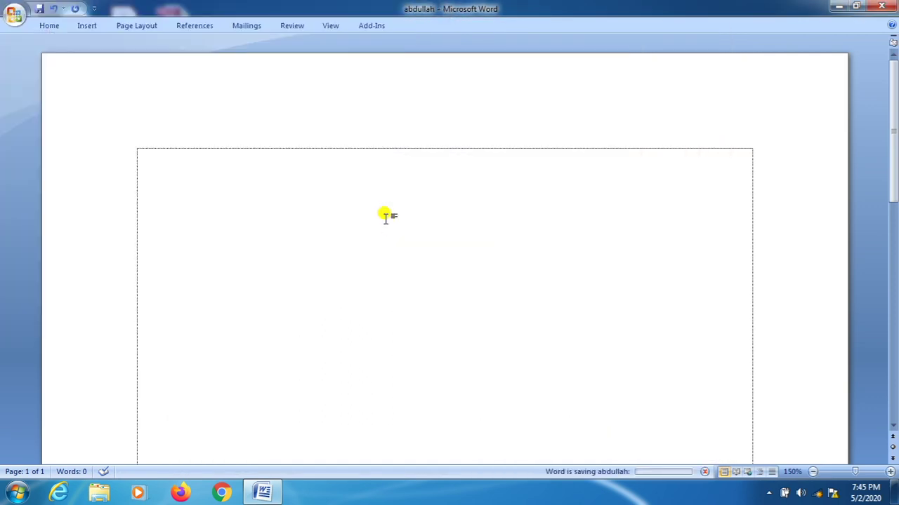